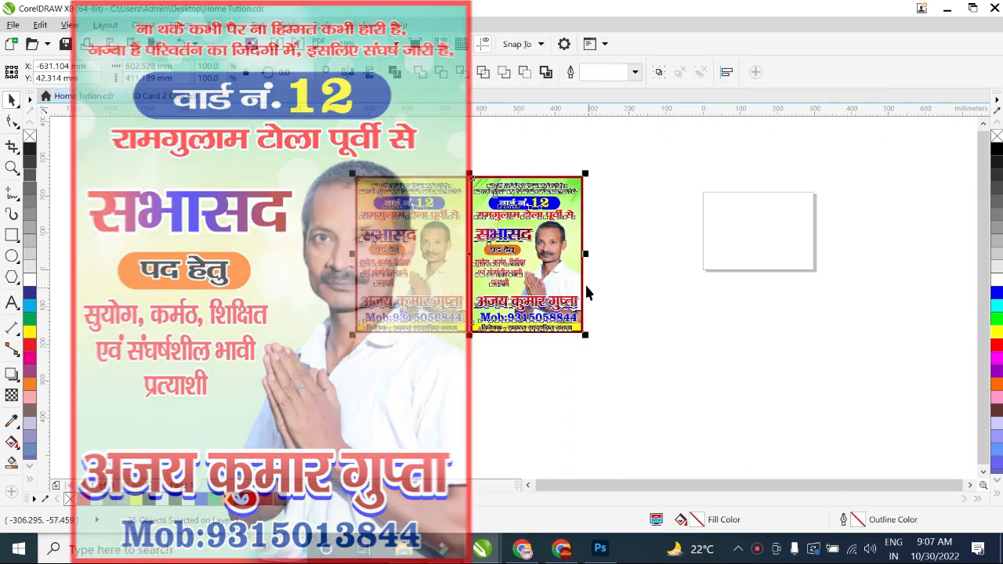
# Move both election posters farther from the page, then delete the yellow-background version.
pyautogui.moveTo(563, 276); pyautogui.dragTo(342, 290)
pyautogui.click(358, 162)
pyautogui.moveTo(112, 160); pyautogui.dragTo(247, 394)
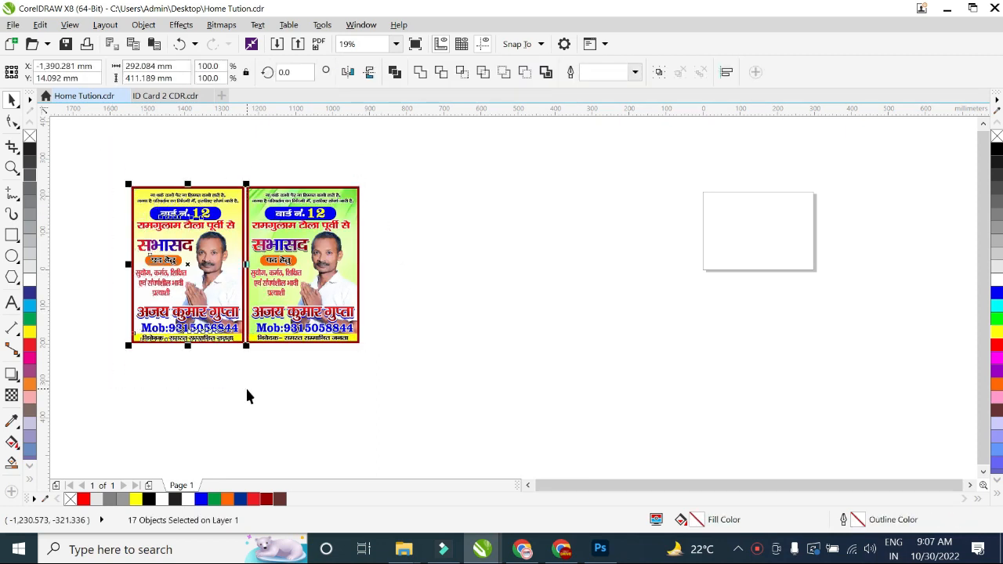
pyautogui.press('Delete')
pyautogui.scroll(2, 325, 245)
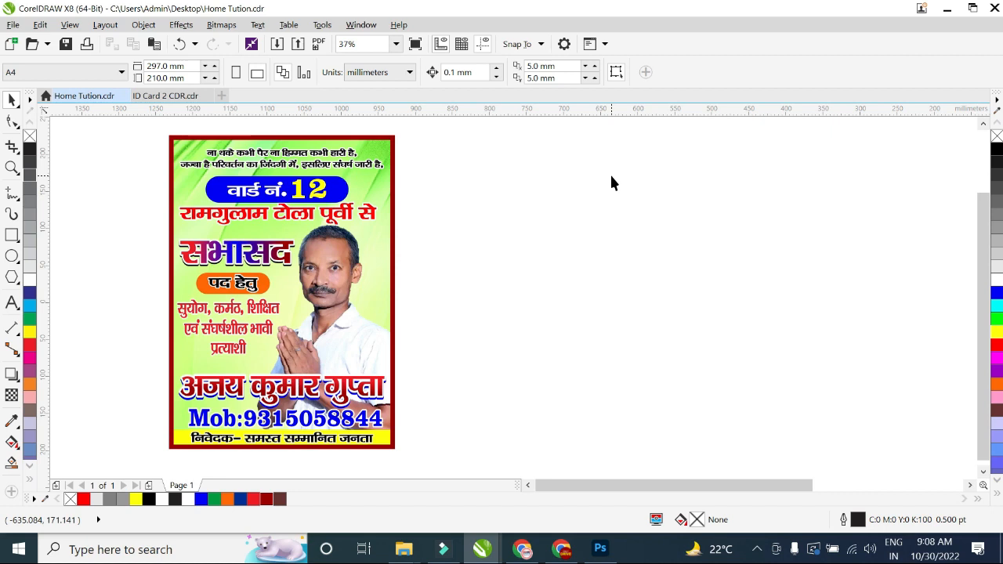
# Set the document units to inches.
pyautogui.click(618, 239)
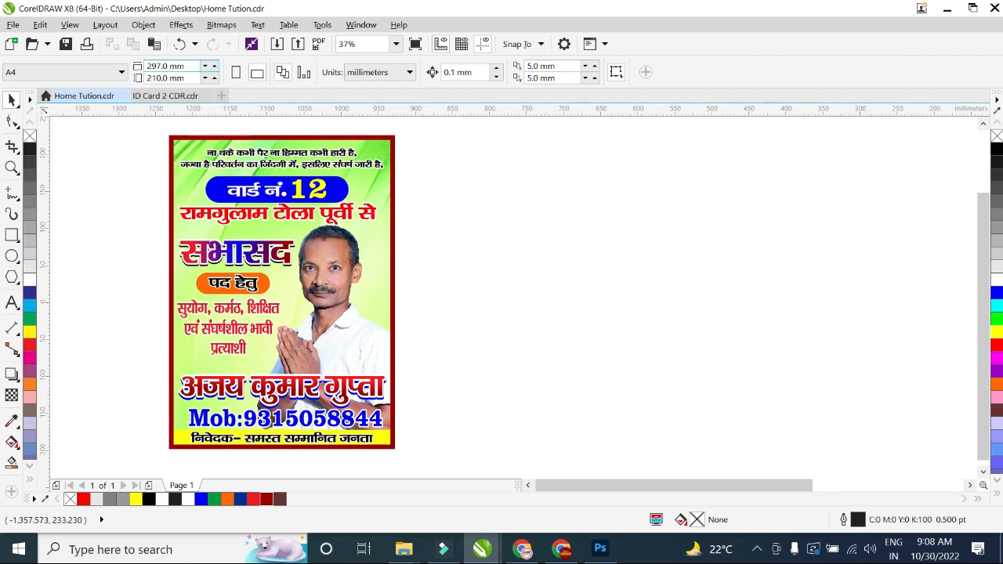
pyautogui.click(407, 72)
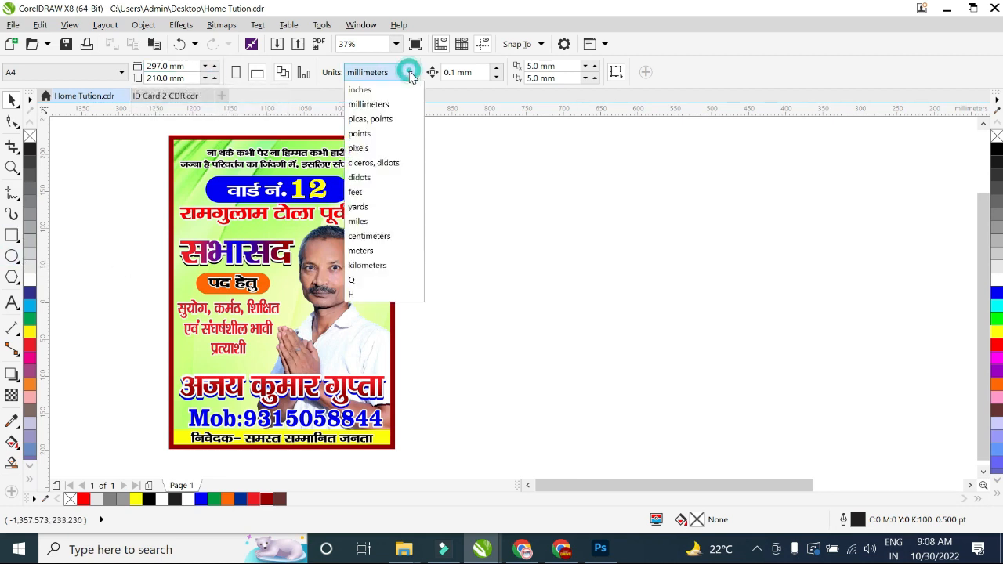
pyautogui.click(370, 91)
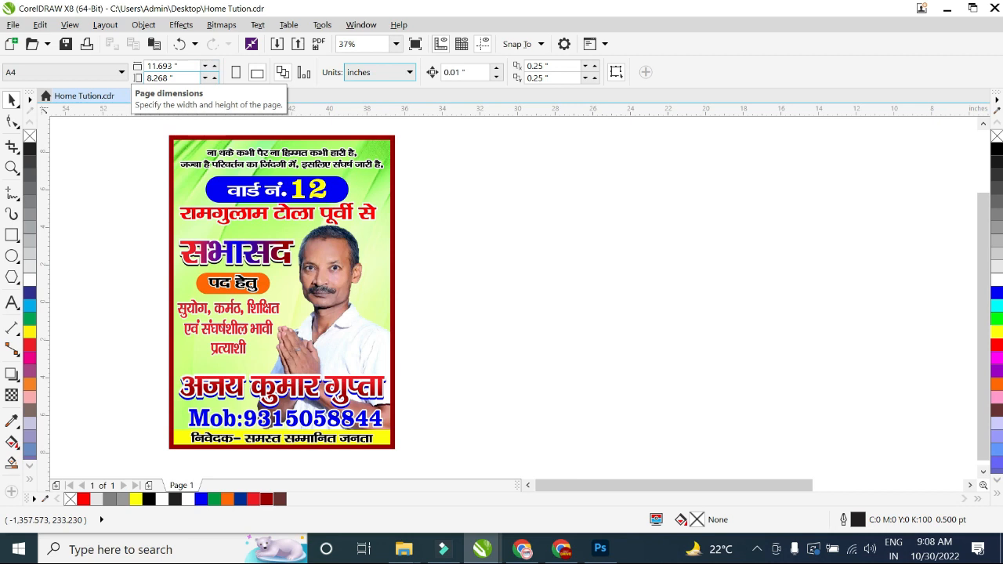
pyautogui.click(481, 190)
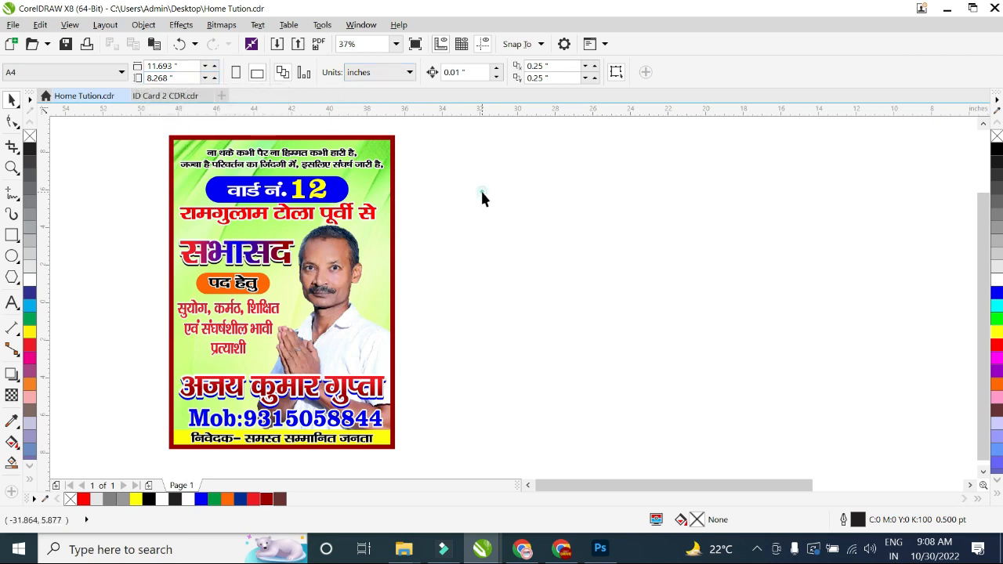
# Draw a rectangle about 11.7 by 16.4 inches beside the poster, fill it blue (#6699FF) and space it away from the poster.
pyautogui.click(12, 235)
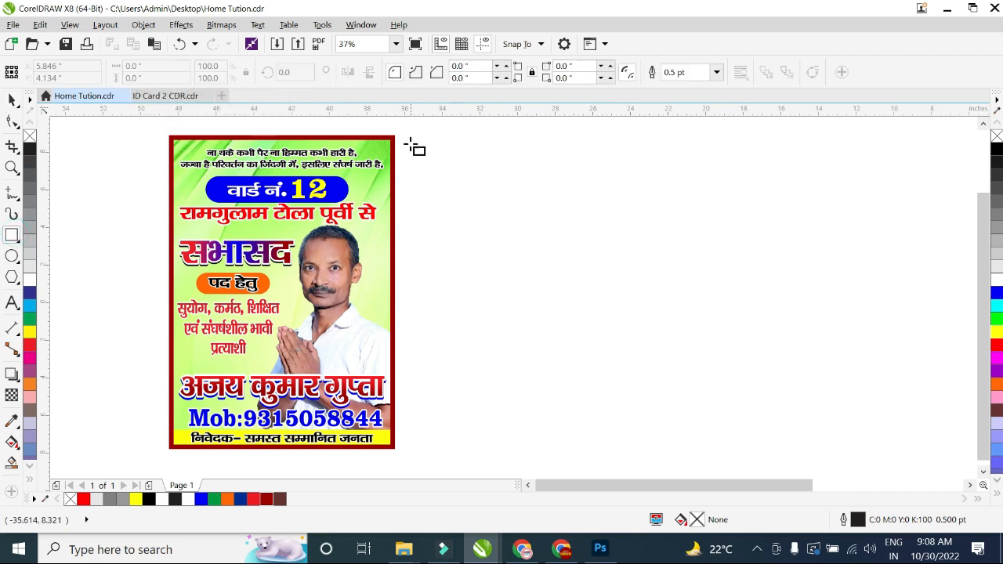
pyautogui.moveTo(402, 136); pyautogui.dragTo(626, 445)
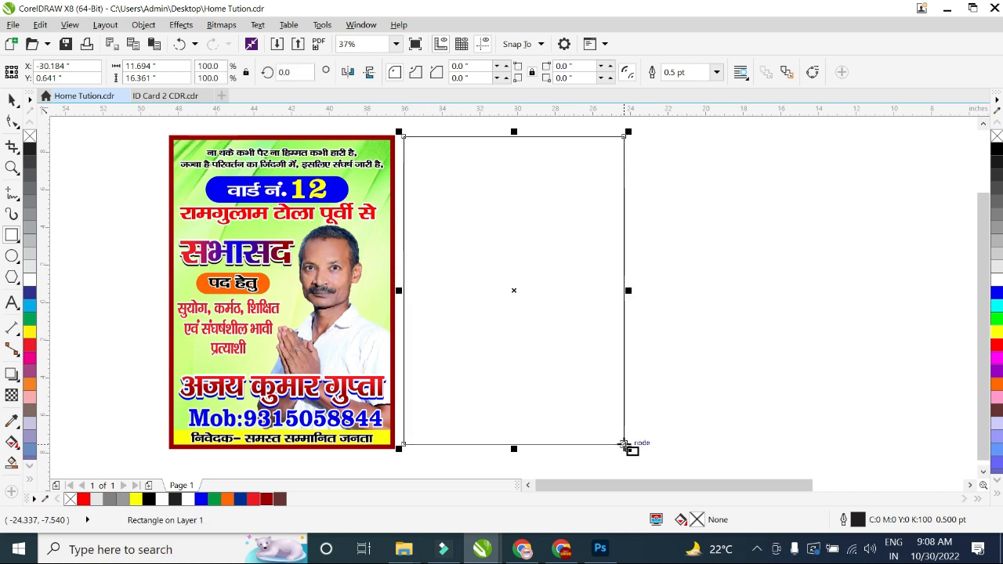
pyautogui.click(12, 100)
pyautogui.moveTo(555, 204); pyautogui.dragTo(577, 205)
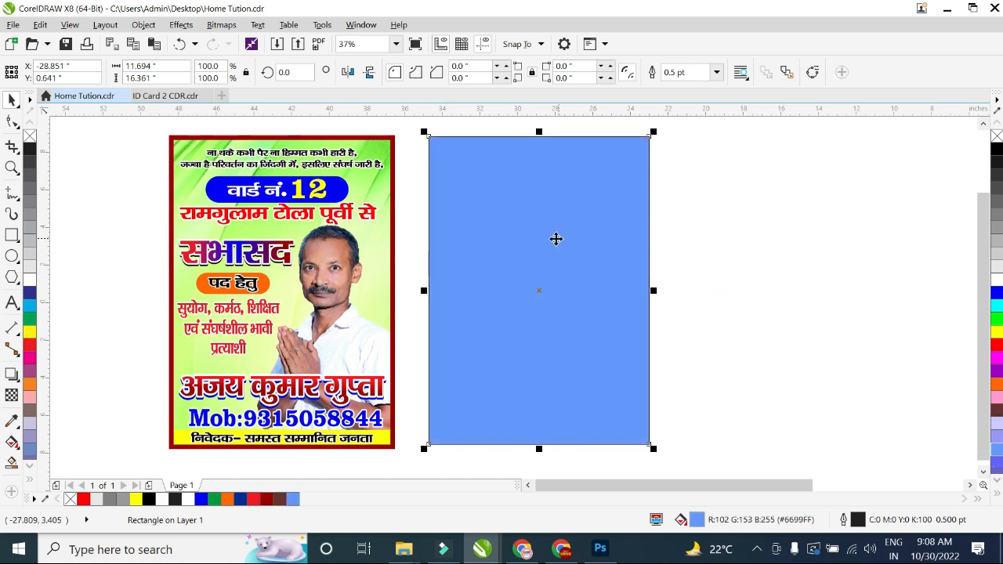
# Switch to Chrome and browse the Google image results for a light green background.
pyautogui.click(561, 551)
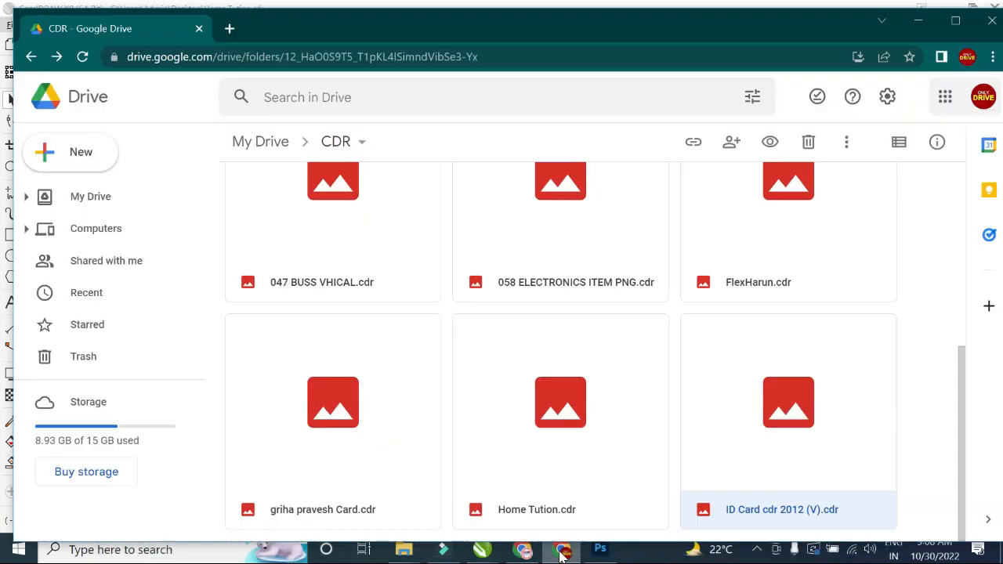
pyautogui.click(524, 551)
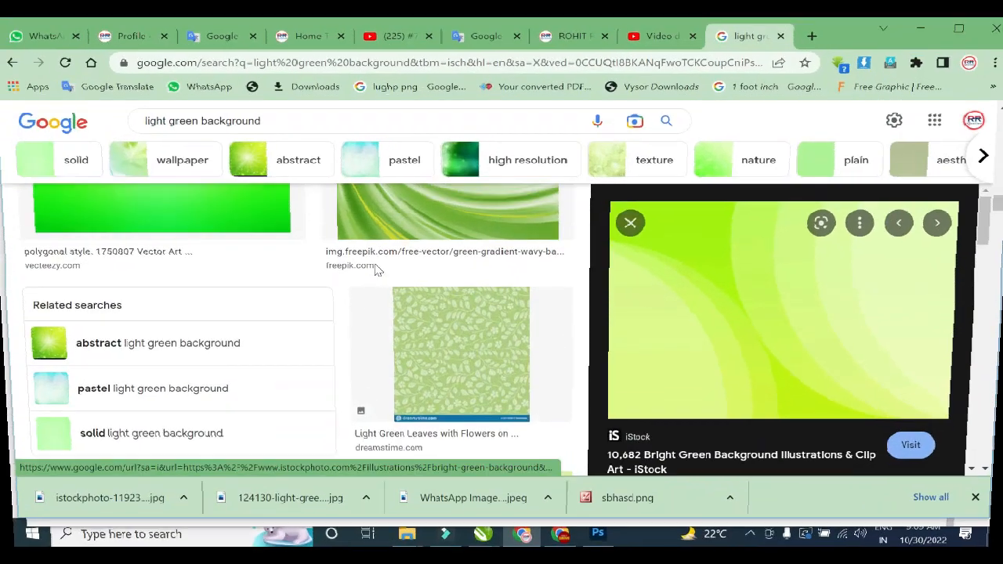
pyautogui.scroll(7, 376, 268)
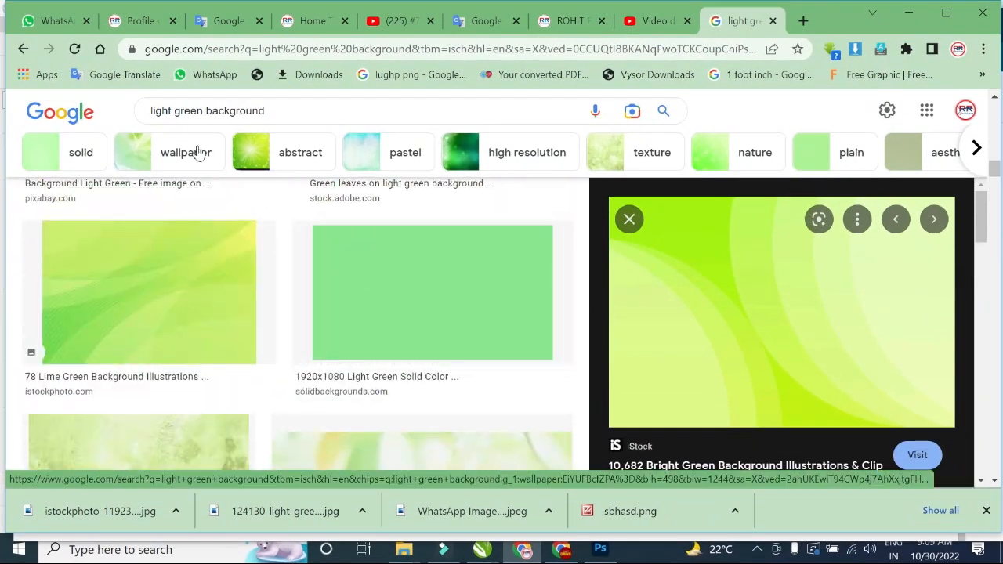
pyautogui.scroll(-5, 430, 340)
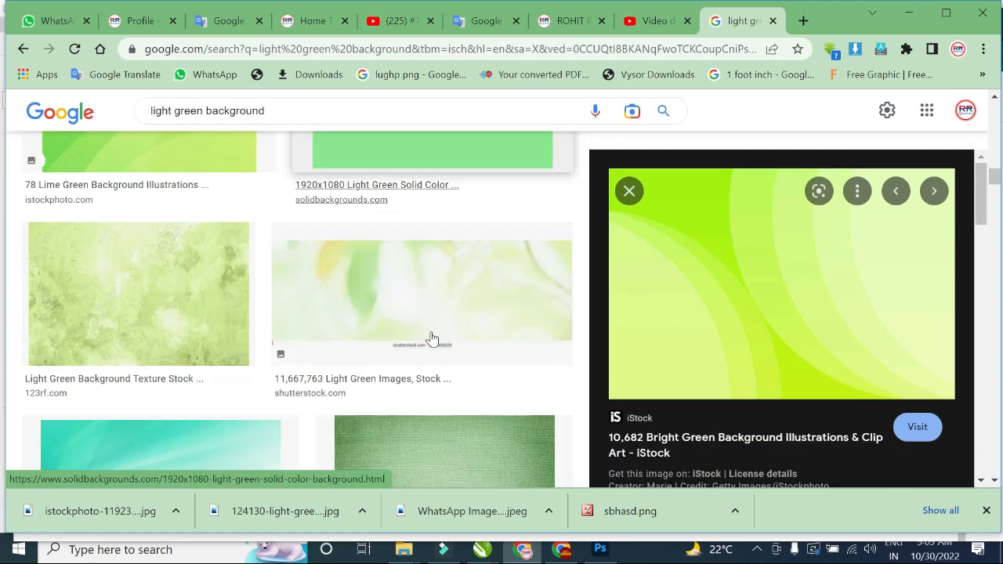
pyautogui.scroll(-5, 650, 350)
pyautogui.scroll(-3, 705, 376)
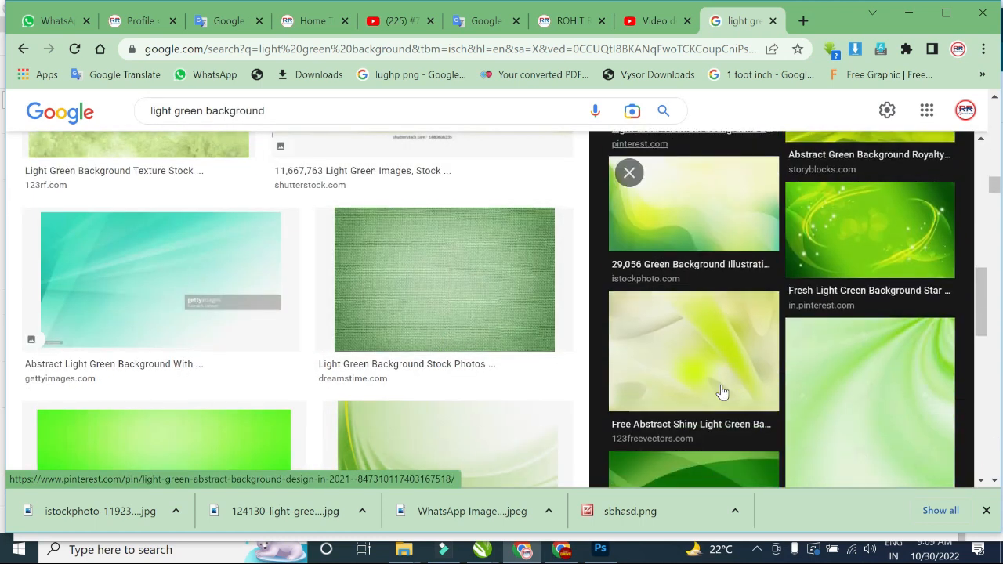
pyautogui.scroll(-2, 494, 362)
# Switch back to CorelDRAW and import 124130-light-green-metal-background-image beside the blue rectangle, about 14.6 by 8.2 inches.
pyautogui.press('super+d')
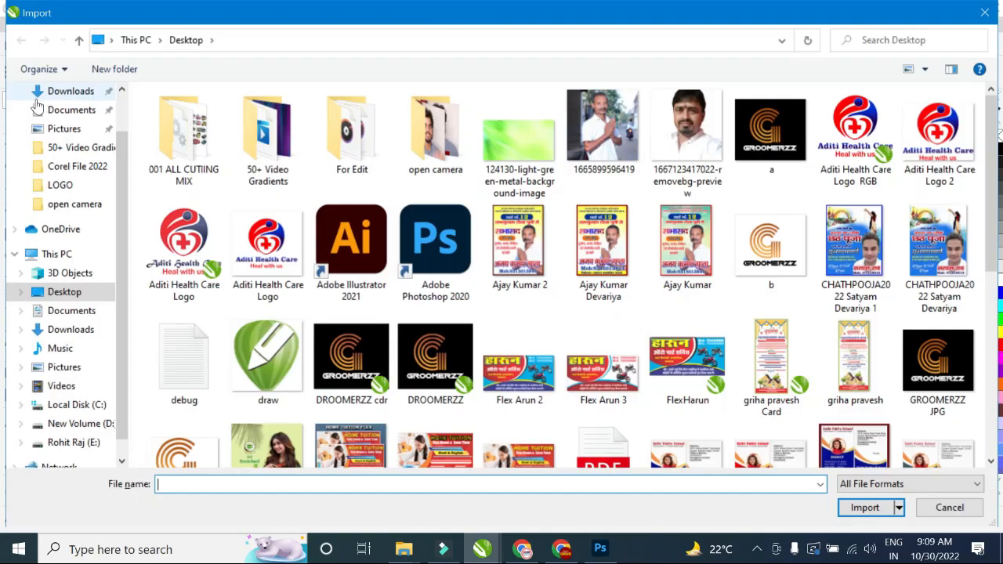
pyautogui.scroll(-5, 586, 293)
pyautogui.scroll(5, 533, 195)
pyautogui.click(517, 153)
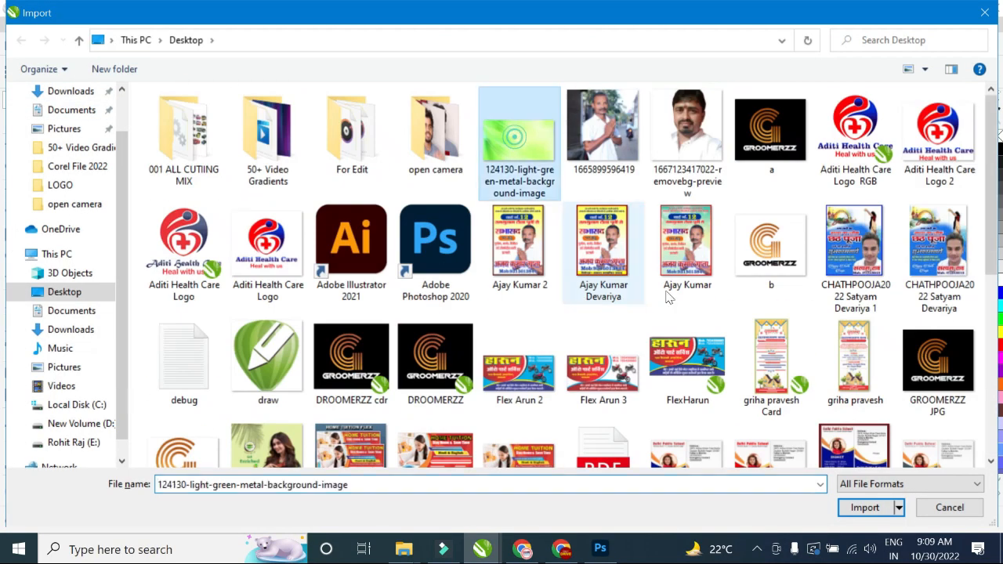
pyautogui.click(865, 507)
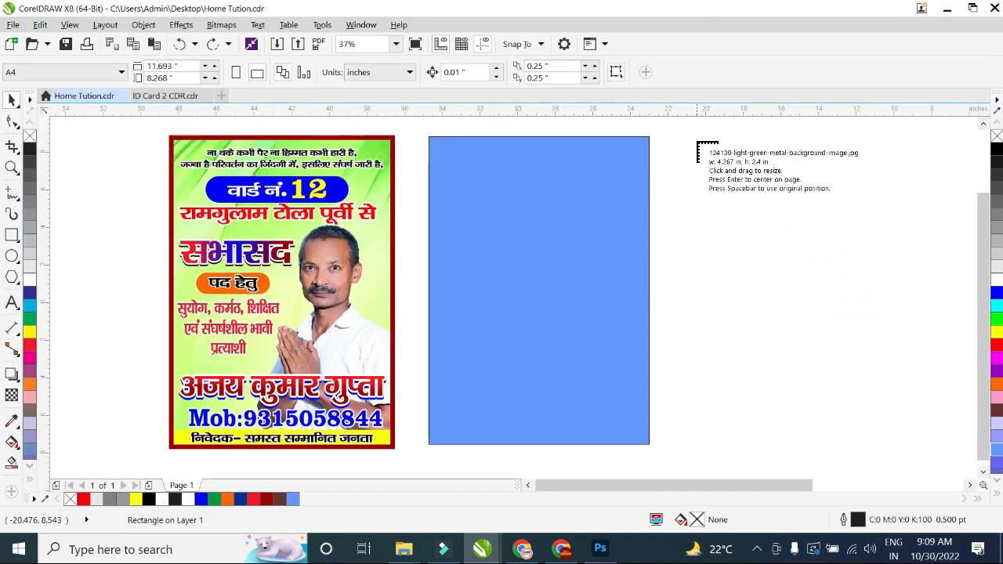
pyautogui.moveTo(690, 209); pyautogui.dragTo(963, 365)
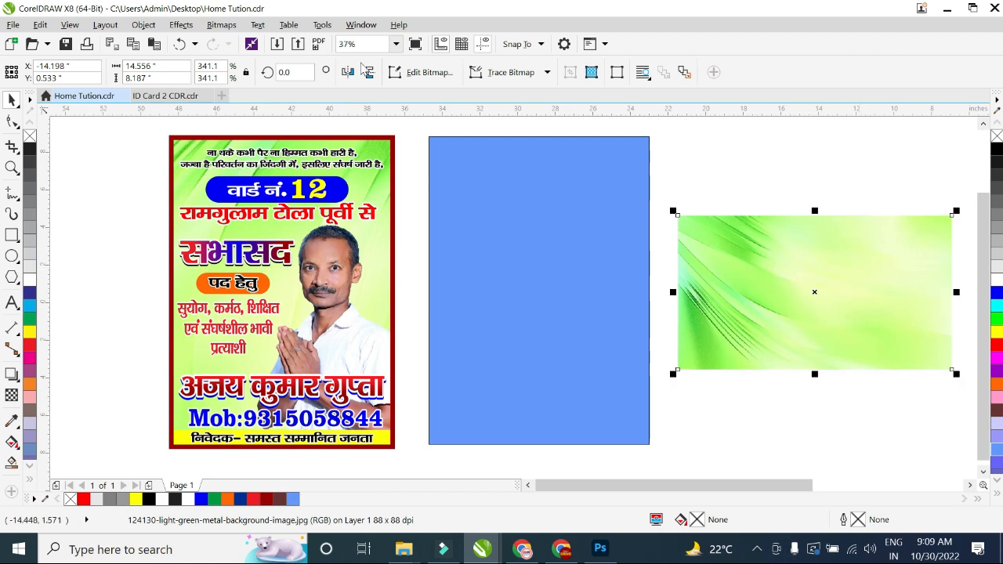
# Rotate the imported green background image by 90 degrees.
pyautogui.click(293, 72)
pyautogui.write('9')
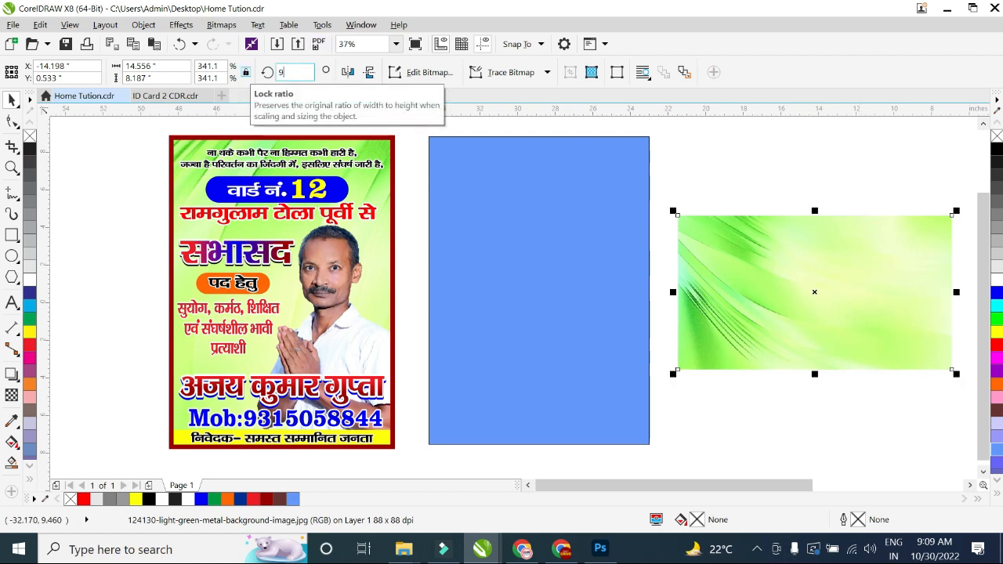
pyautogui.write('0')
pyautogui.press('Return')
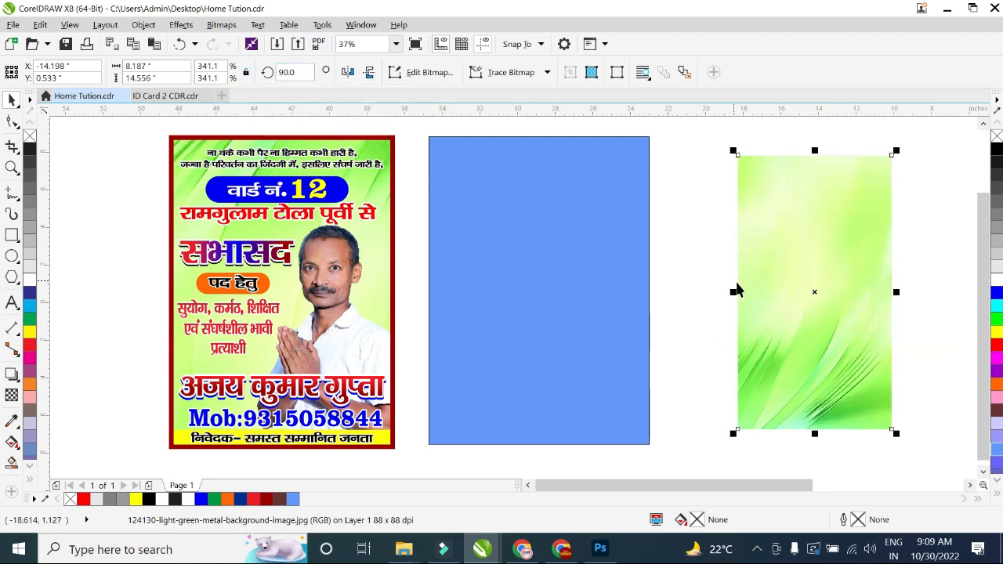
# Widen the green background image to about 10.5 inches and set its rotation angle to 270 degrees.
pyautogui.moveTo(732, 289); pyautogui.dragTo(707, 293)
pyautogui.moveTo(801, 289); pyautogui.dragTo(793, 288)
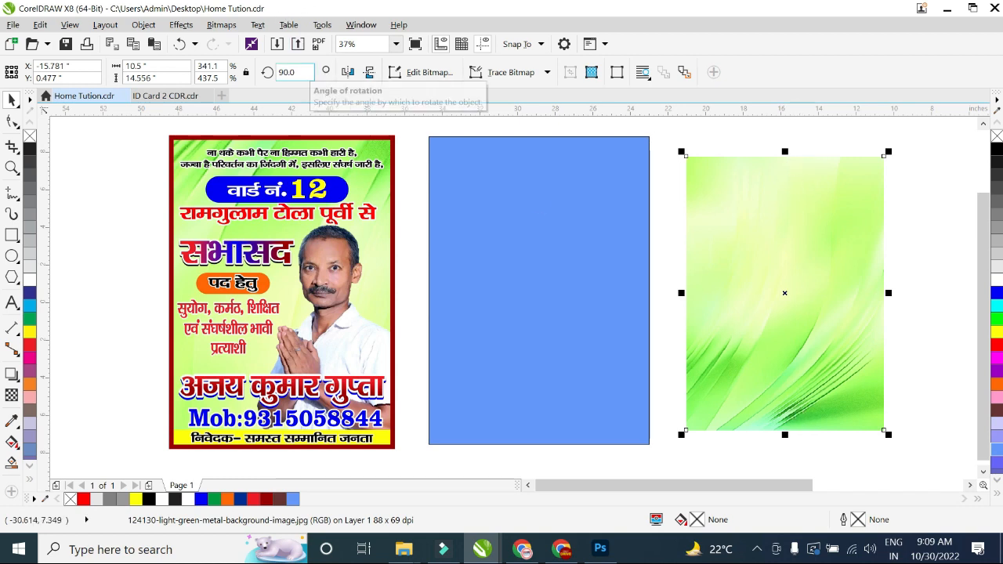
pyautogui.click(294, 72)
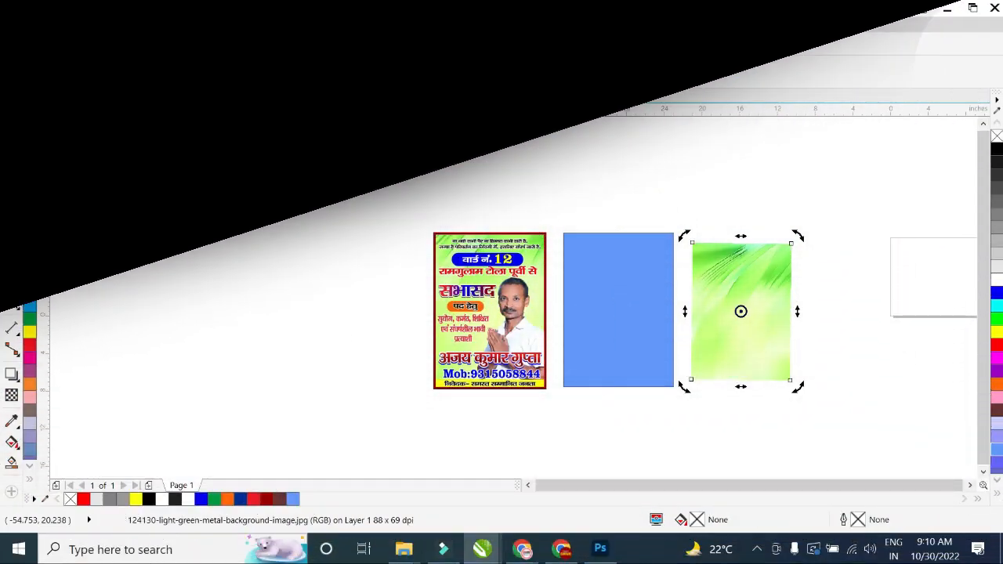
pyautogui.scroll(2, 768, 338)
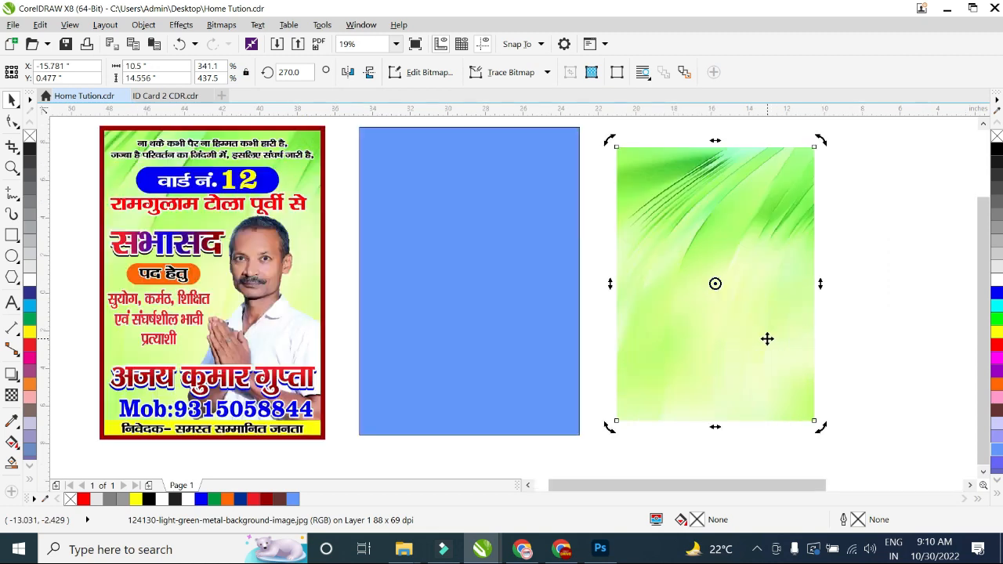
# PowerClip the green background image inside the blue rectangle.
pyautogui.click(861, 291)
pyautogui.click(754, 259)
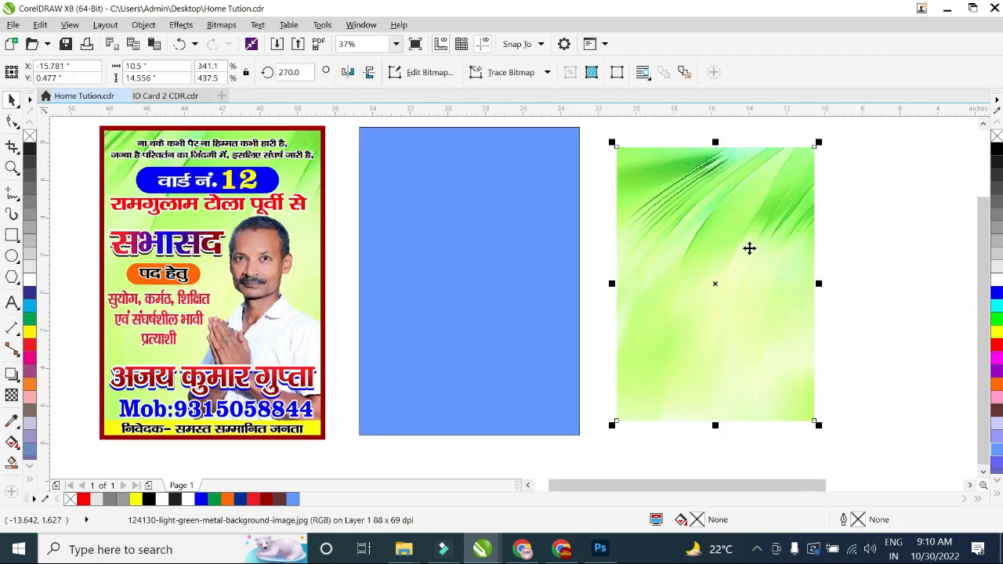
pyautogui.rightClick(680, 202)
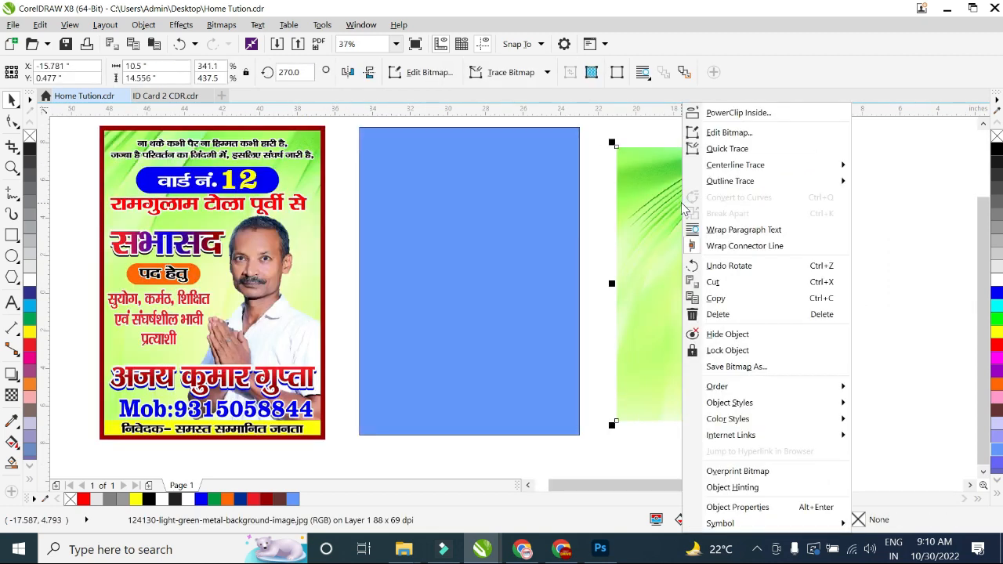
pyautogui.click(729, 111)
pyautogui.click(383, 155)
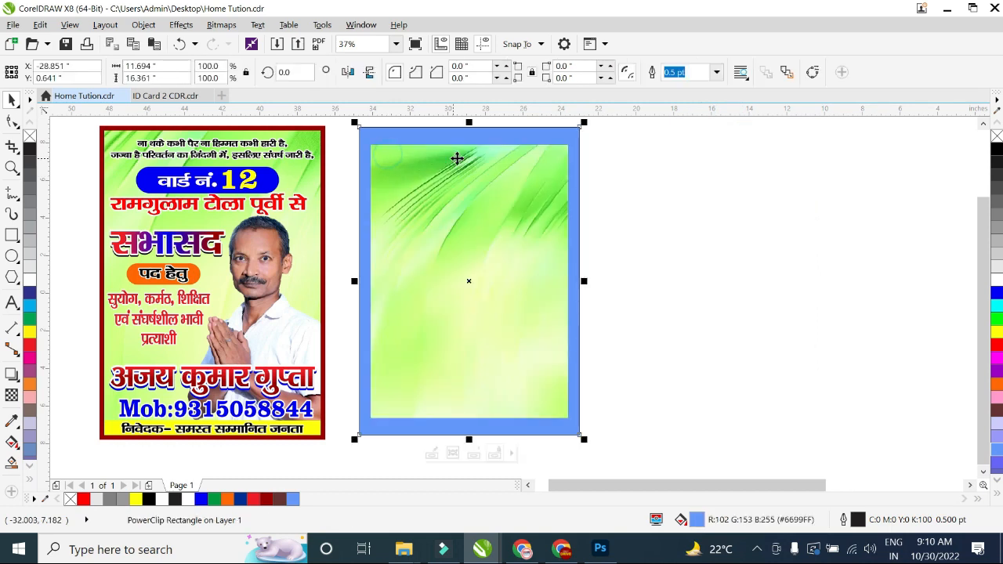
# Enlarge the clipped image to about 12.25 by 17 inches so it covers the rectangle, and shift the finished background farther from the poster.
pyautogui.click(431, 455)
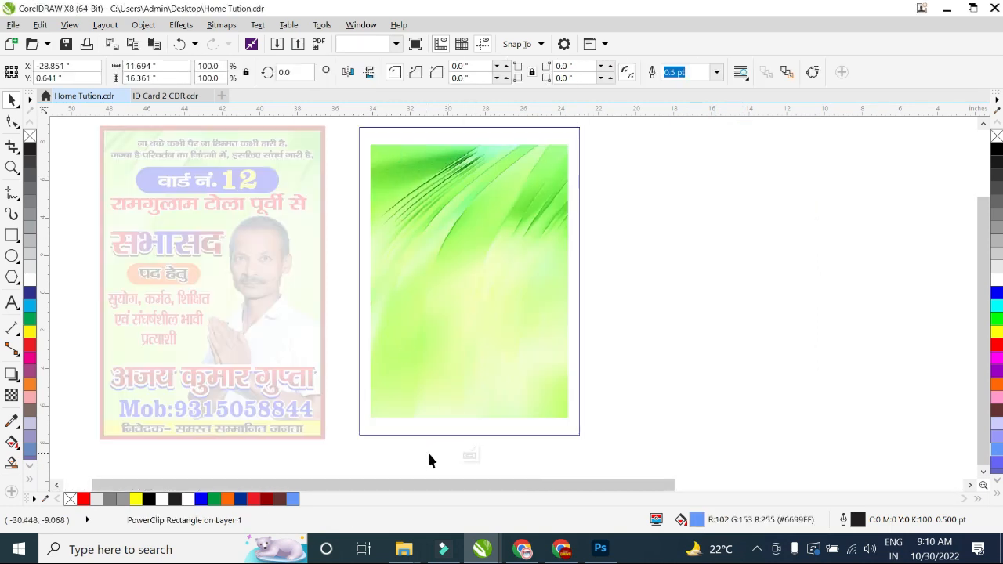
pyautogui.moveTo(572, 423); pyautogui.dragTo(592, 459)
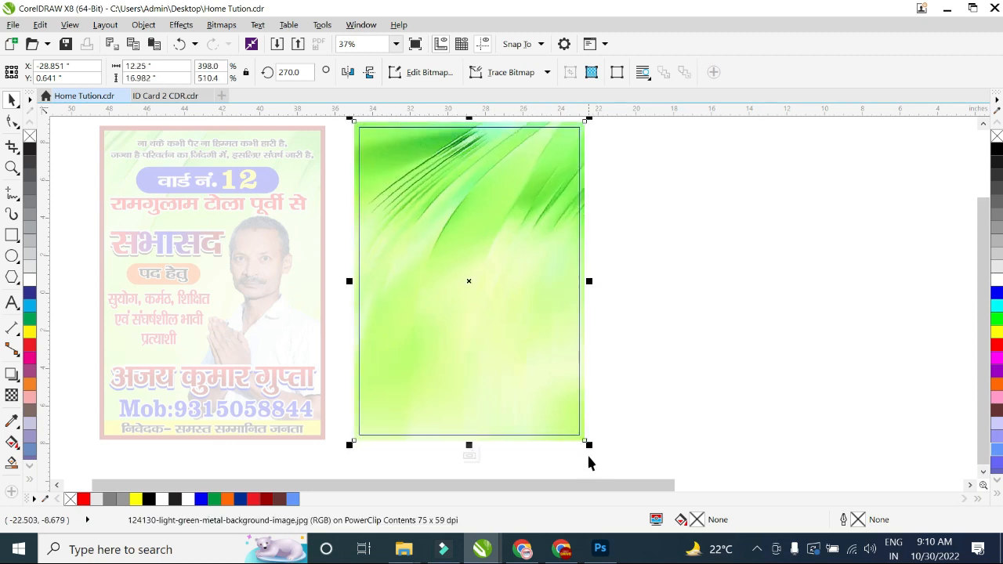
pyautogui.click(470, 455)
pyautogui.moveTo(432, 239); pyautogui.dragTo(543, 246)
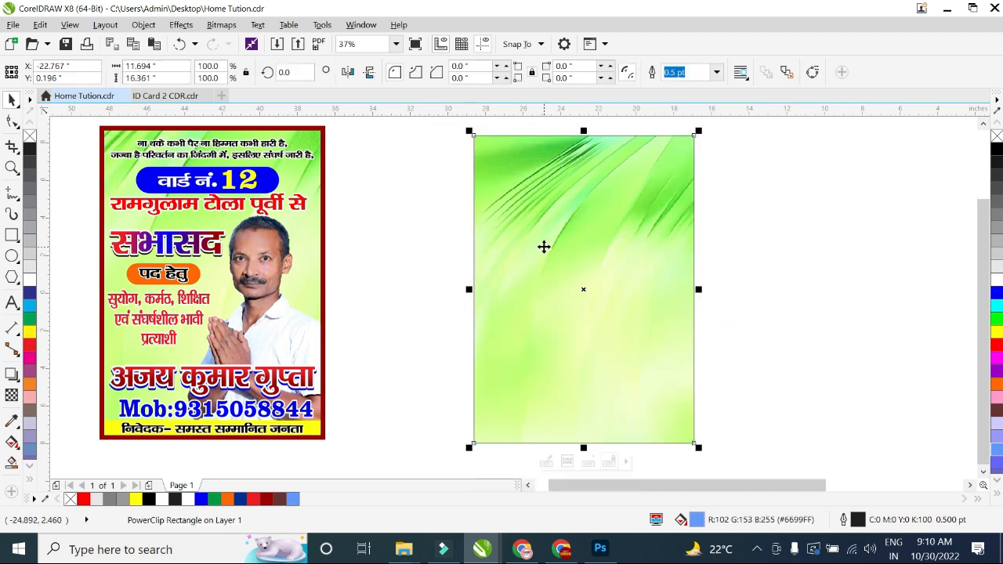
pyautogui.click(779, 247)
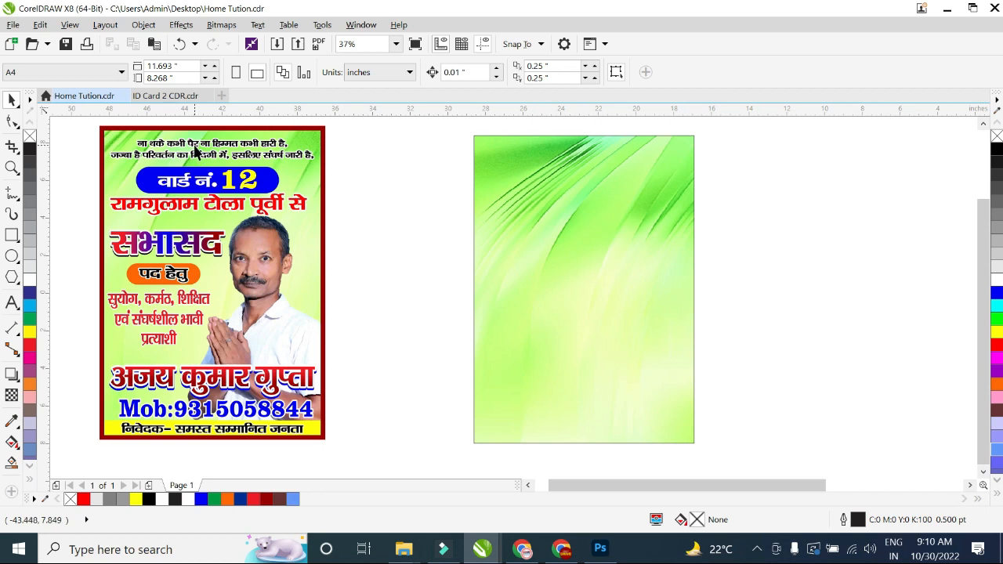
# Copy the two-line Hindi slogan from the top of the original poster onto the new green background.
pyautogui.click(197, 145)
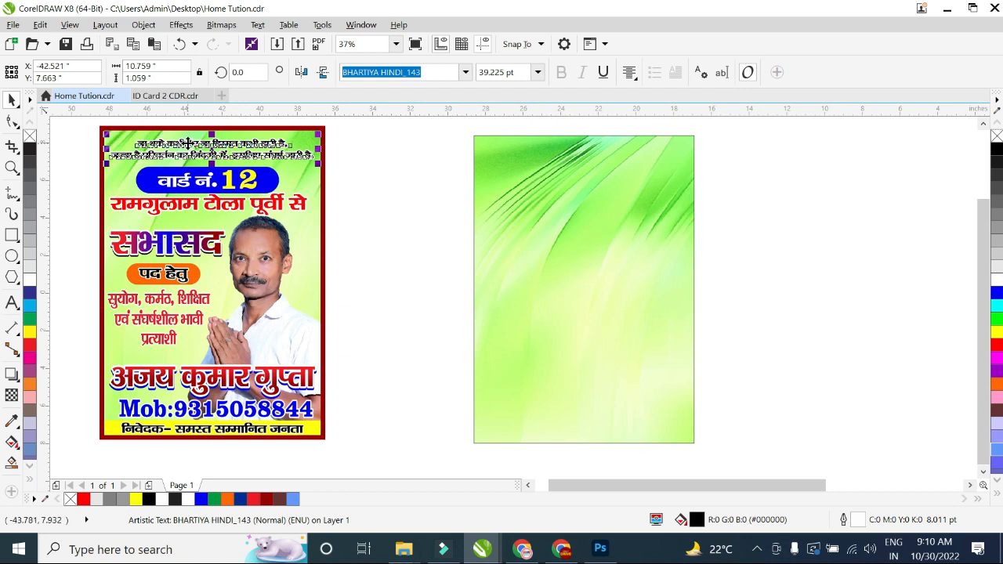
pyautogui.moveTo(182, 145); pyautogui.dragTo(557, 155)
pyautogui.rightClick(557, 156)
pyautogui.click(727, 171)
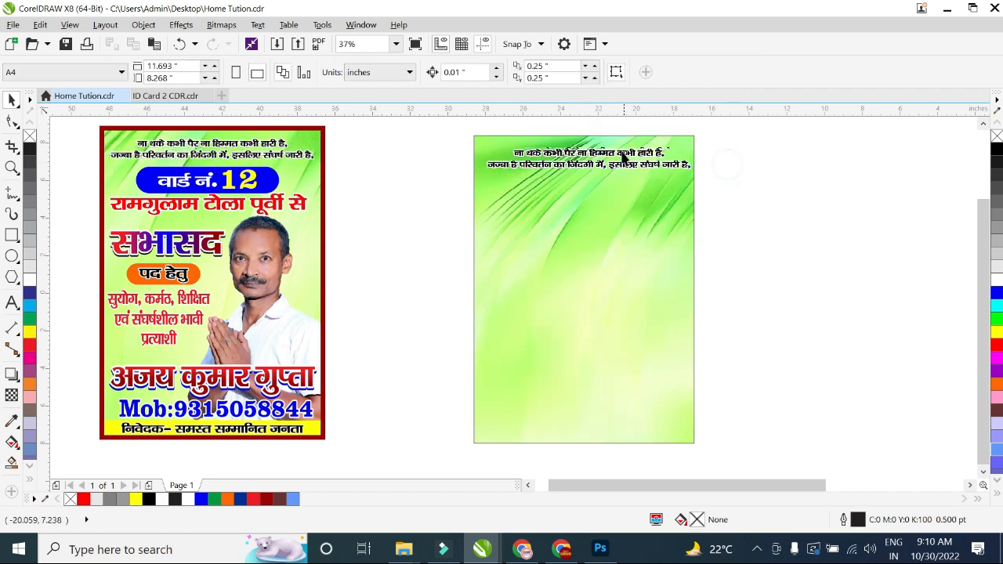
# Move the slogan text to the top of the green background and bring it to the front.
pyautogui.scroll(4, 619, 157)
pyautogui.scroll(-2, 619, 157)
pyautogui.scroll(-3, 619, 157)
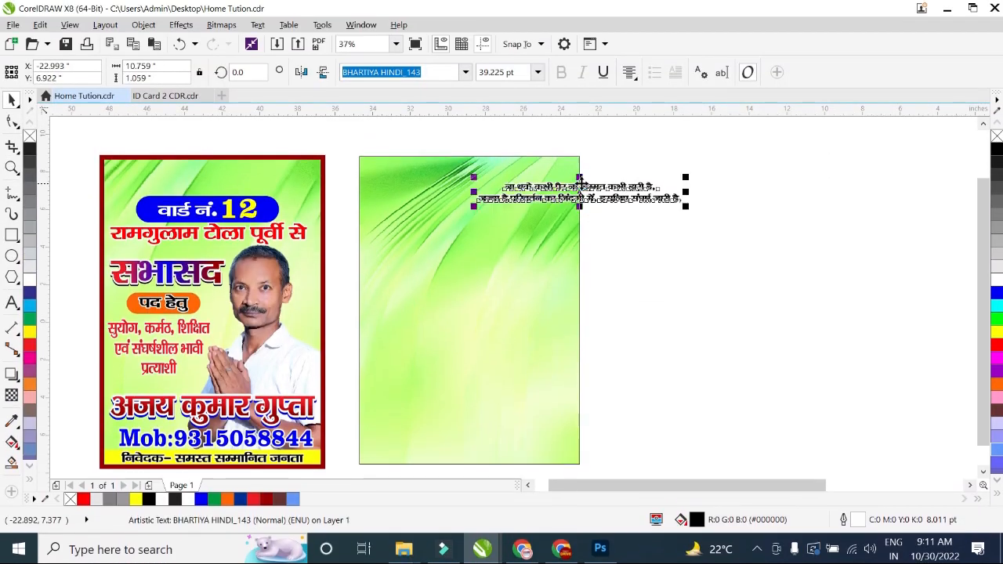
pyautogui.moveTo(579, 179); pyautogui.dragTo(463, 174)
pyautogui.hotkey('shift', 'pageup')
pyautogui.scroll(2, 431, 165)
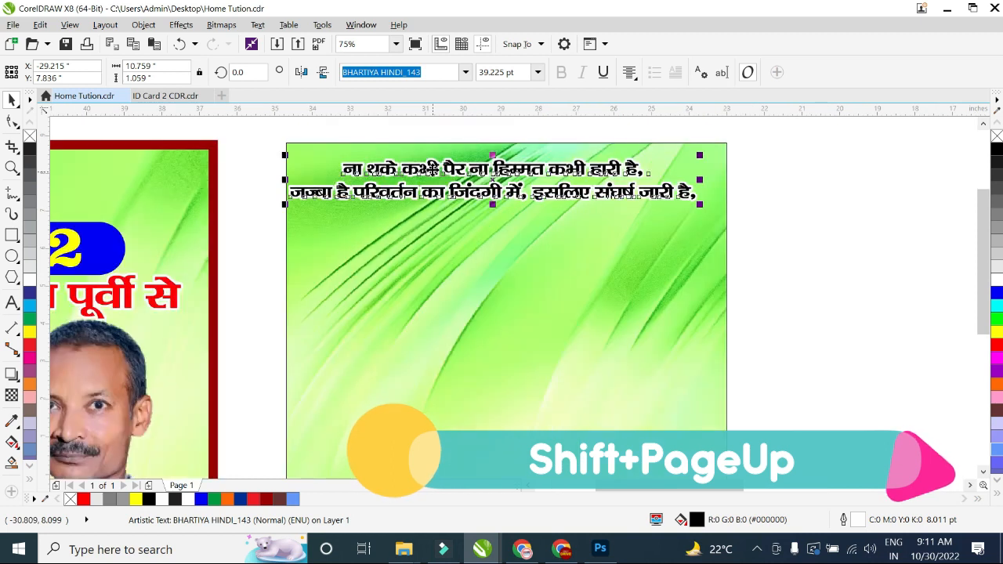
# Center the two-line slogan horizontally on the green background.
pyautogui.keyDown('shift'); pyautogui.click(663, 269); pyautogui.keyUp('shift')
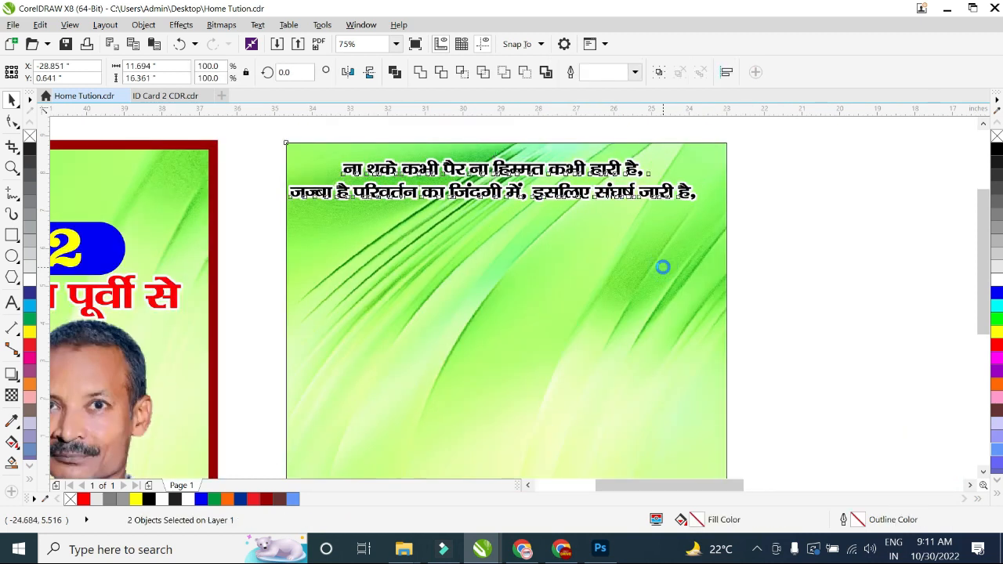
pyautogui.press('c')
pyautogui.click(767, 269)
pyautogui.scroll(-2, 595, 253)
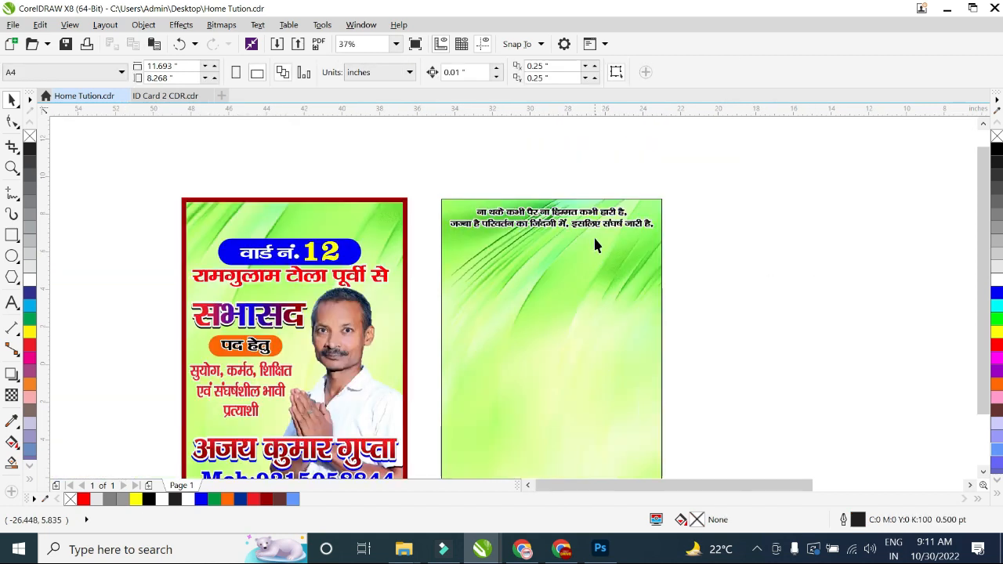
# Change the fill of the slogan on the green background to red.
pyautogui.scroll(2, 593, 239)
pyautogui.click(599, 225)
pyautogui.click(993, 346)
pyautogui.scroll(1, 565, 206)
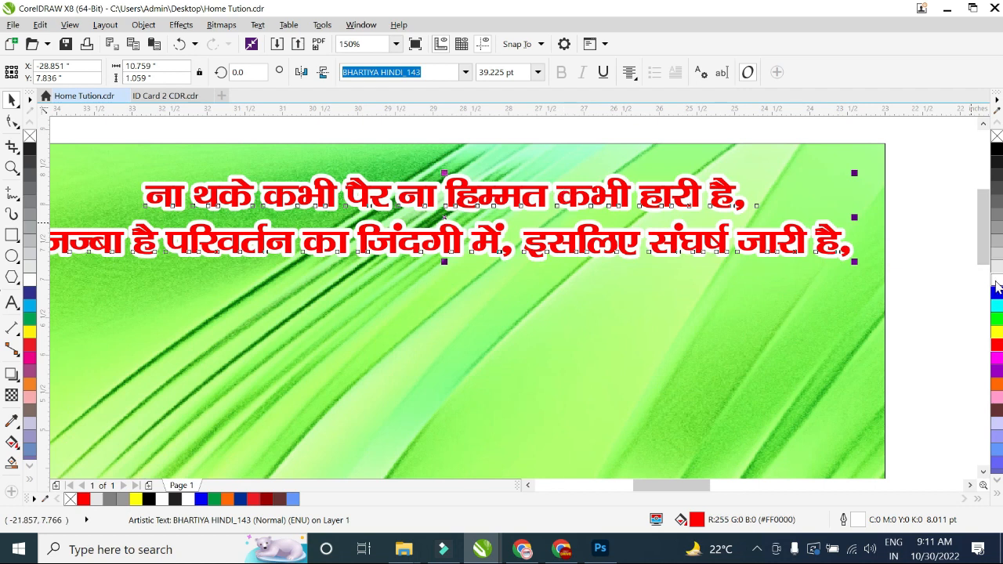
pyautogui.scroll(-2, 548, 253)
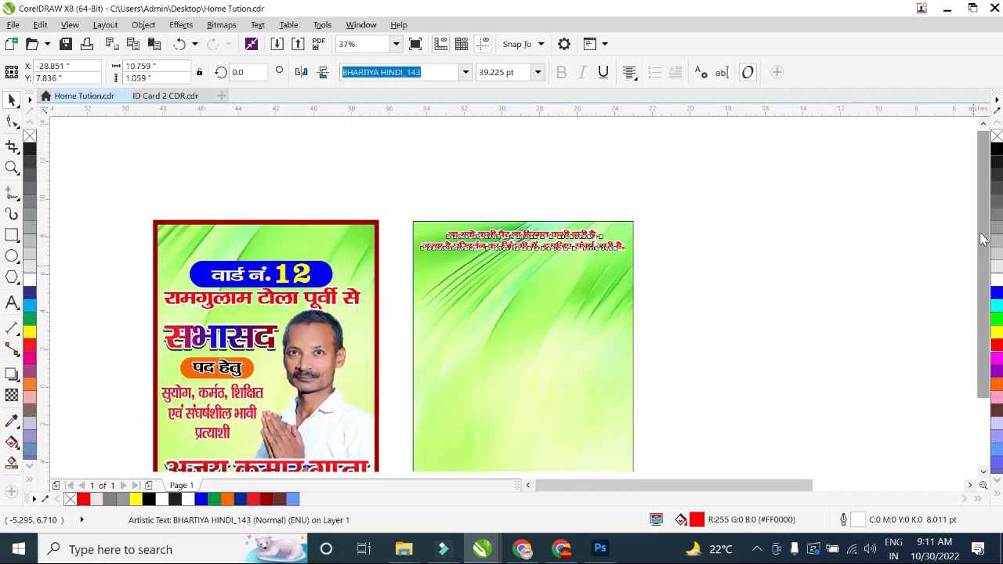
# Place a copy of the red slogan at the top of the original poster.
pyautogui.scroll(-2, 981, 239)
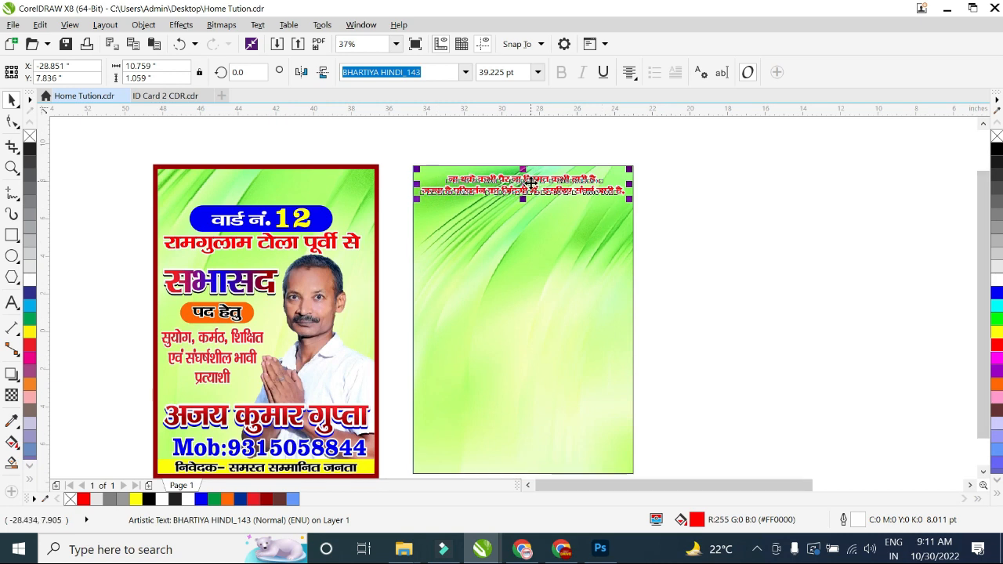
pyautogui.moveTo(530, 180); pyautogui.dragTo(275, 188)
pyautogui.rightClick(275, 188)
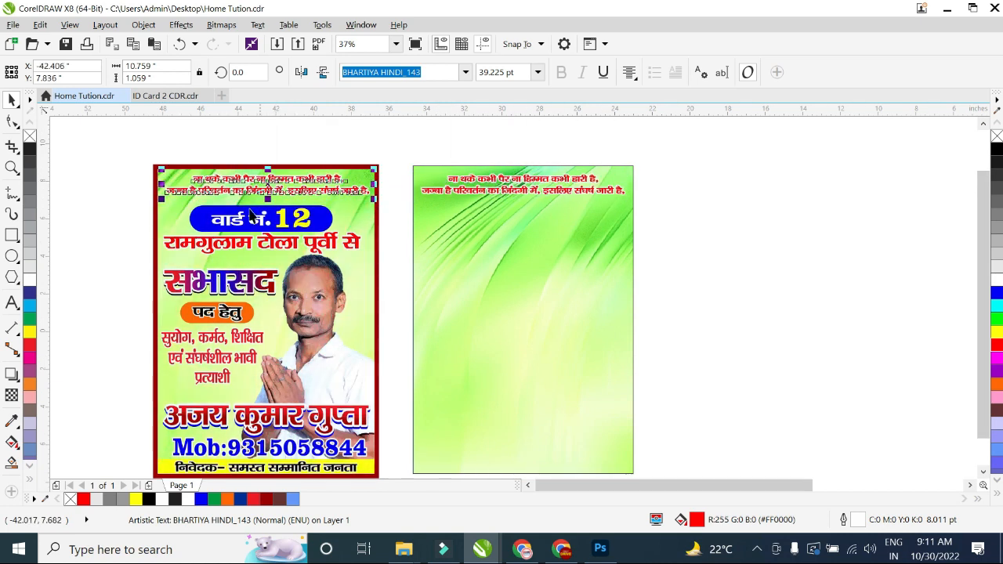
pyautogui.click(130, 235)
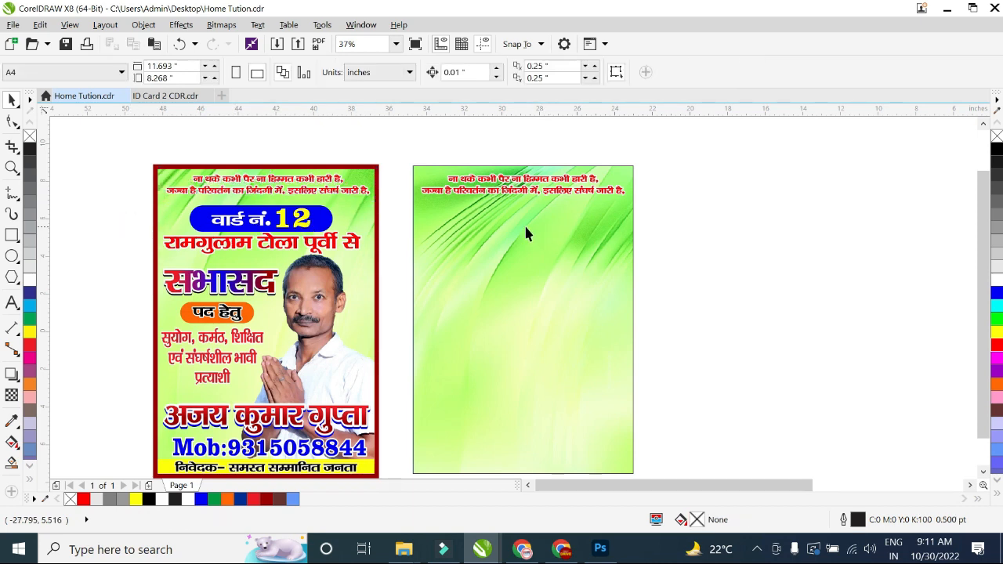
# Draw a rectangle about 5.78 by 1.25 inches below the slogan and set all its corner radii to 50 inches.
pyautogui.click(11, 235)
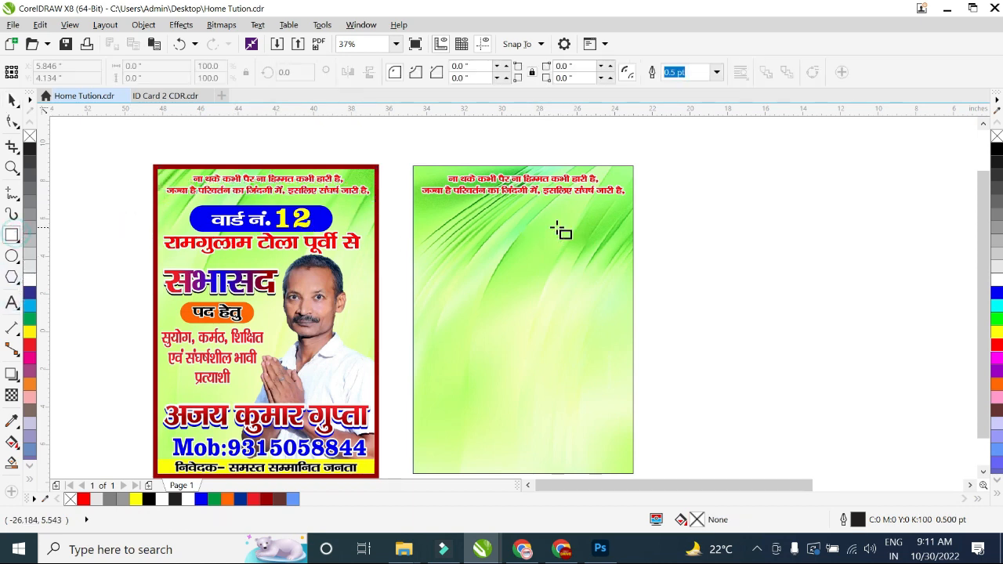
pyautogui.moveTo(462, 219); pyautogui.dragTo(562, 244)
pyautogui.moveTo(572, 241); pyautogui.dragTo(572, 241)
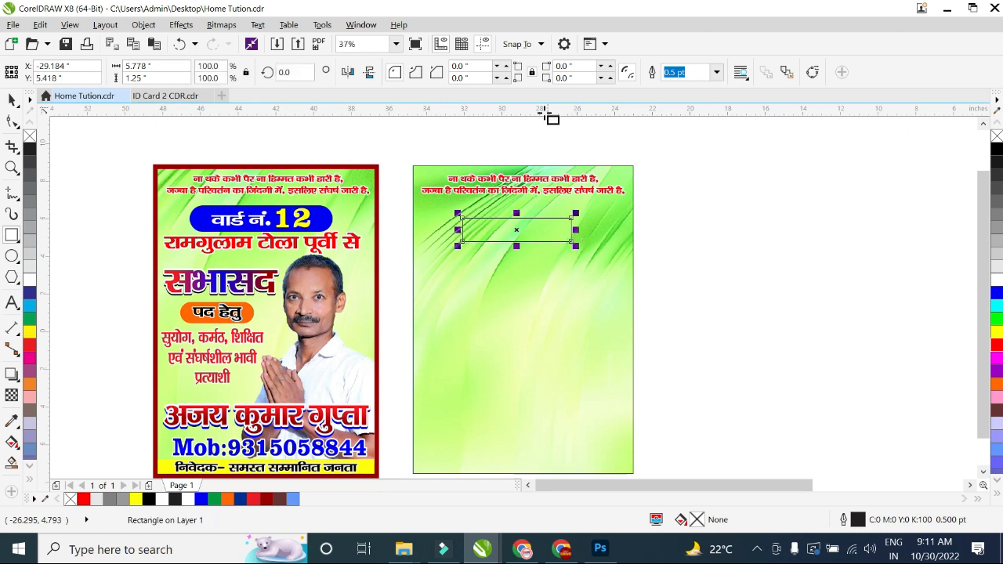
pyautogui.doubleClick(587, 65)
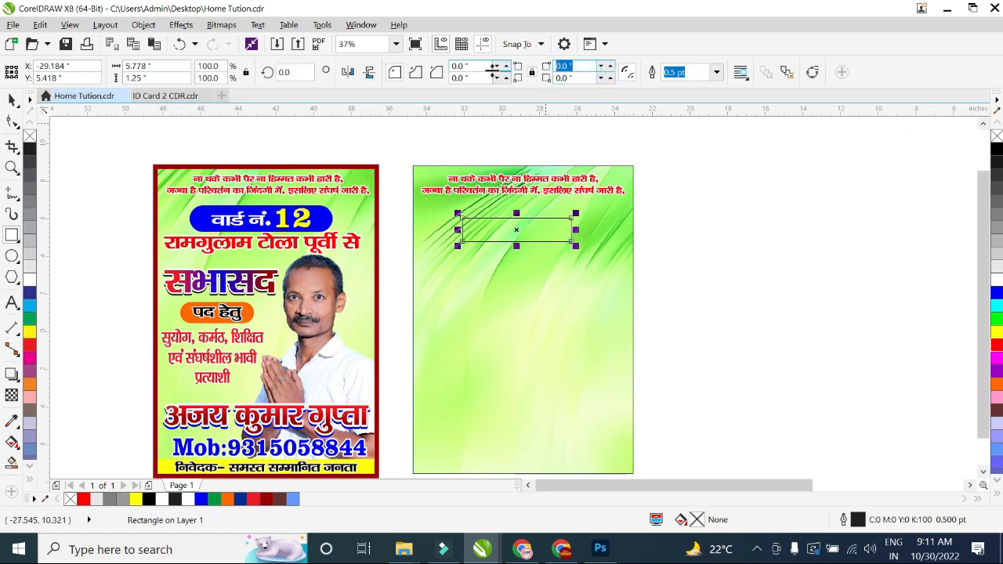
pyautogui.write('50')
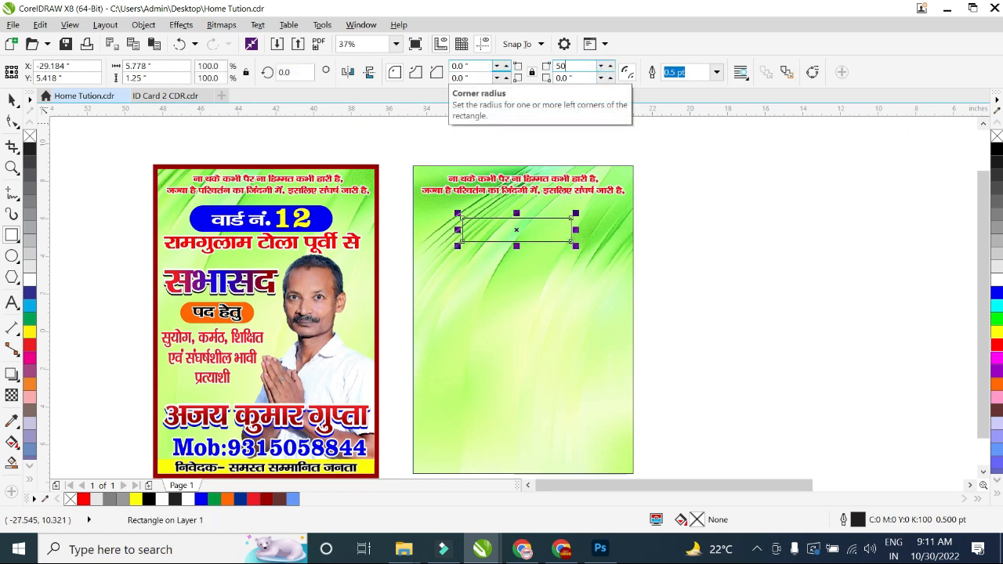
pyautogui.press('Return')
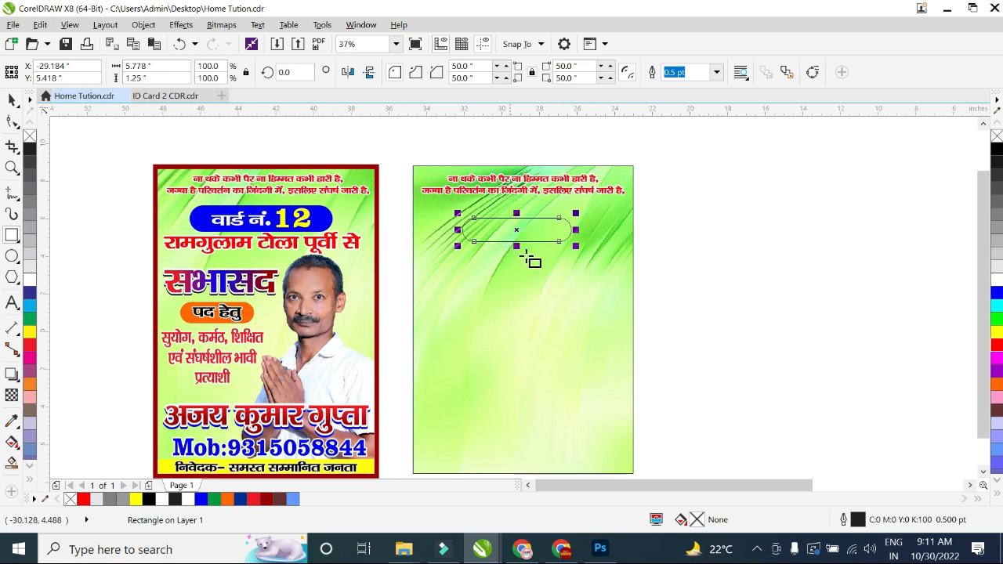
# Move the rounded rectangle up to just beneath the slogan and fill it blue.
pyautogui.click(12, 99)
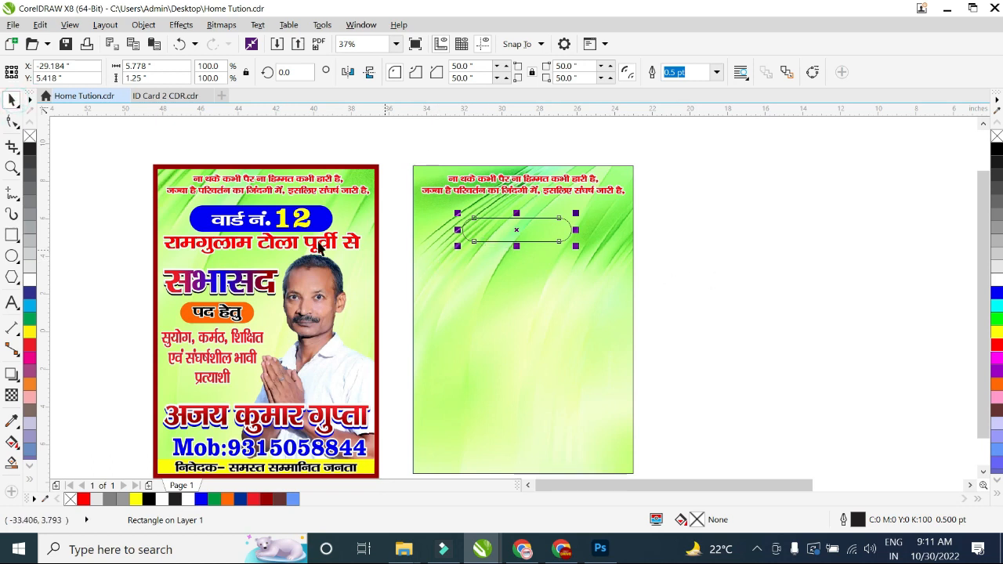
pyautogui.click(233, 226)
pyautogui.moveTo(507, 233); pyautogui.dragTo(530, 217)
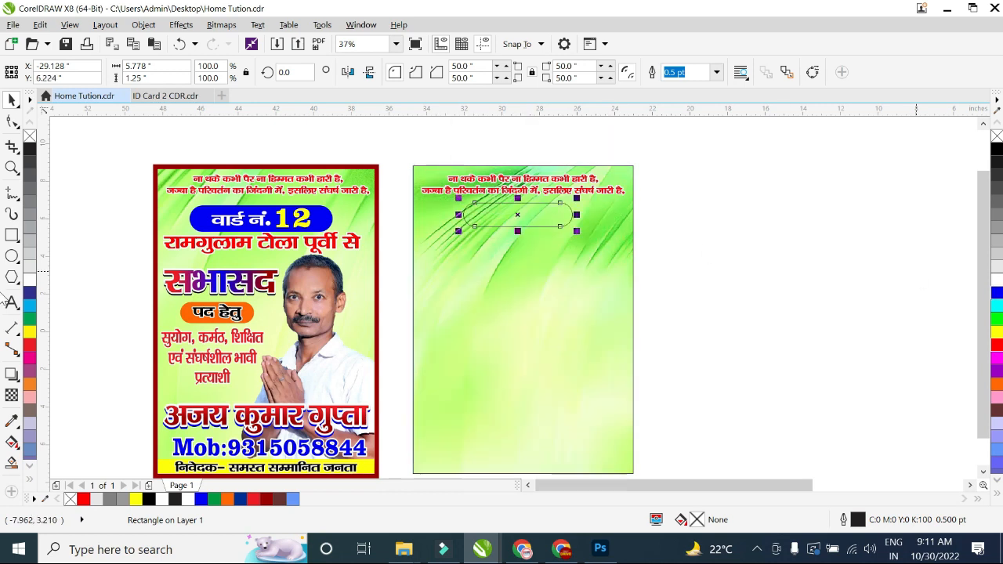
pyautogui.click(996, 293)
pyautogui.click(879, 300)
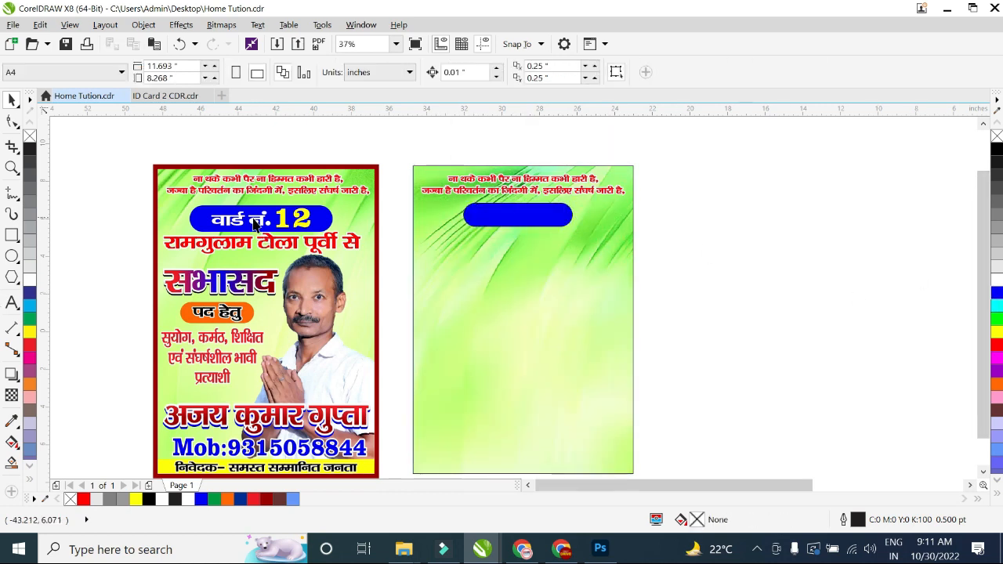
# Move the वार्ड नं. 12 text from the original poster onto the new blue shape, grouped and scaled to about 3.55 inches wide.
pyautogui.click(255, 225)
pyautogui.keyDown('shift'); pyautogui.click(300, 215); pyautogui.keyUp('shift')
pyautogui.moveTo(300, 215); pyautogui.dragTo(550, 216)
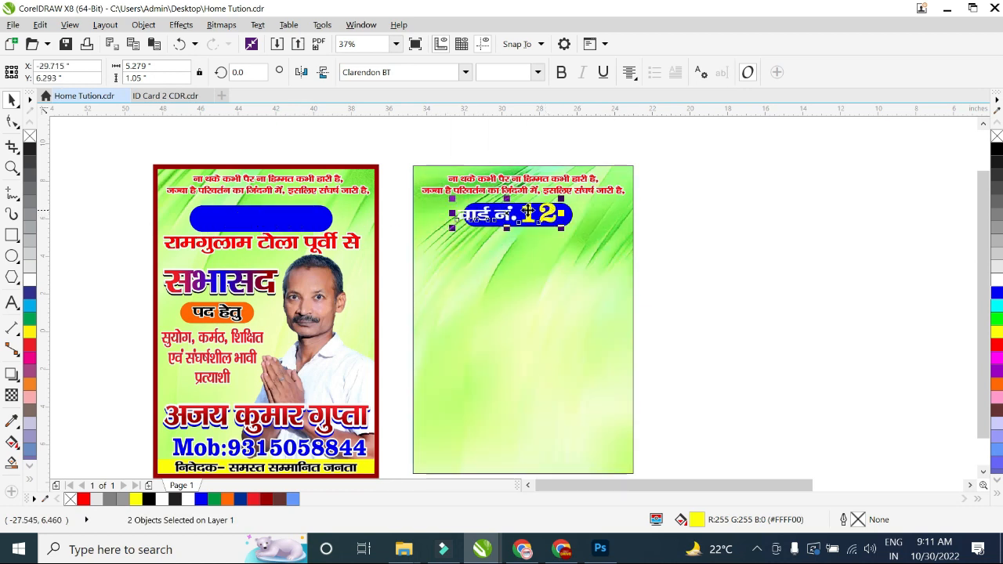
pyautogui.scroll(4, 525, 213)
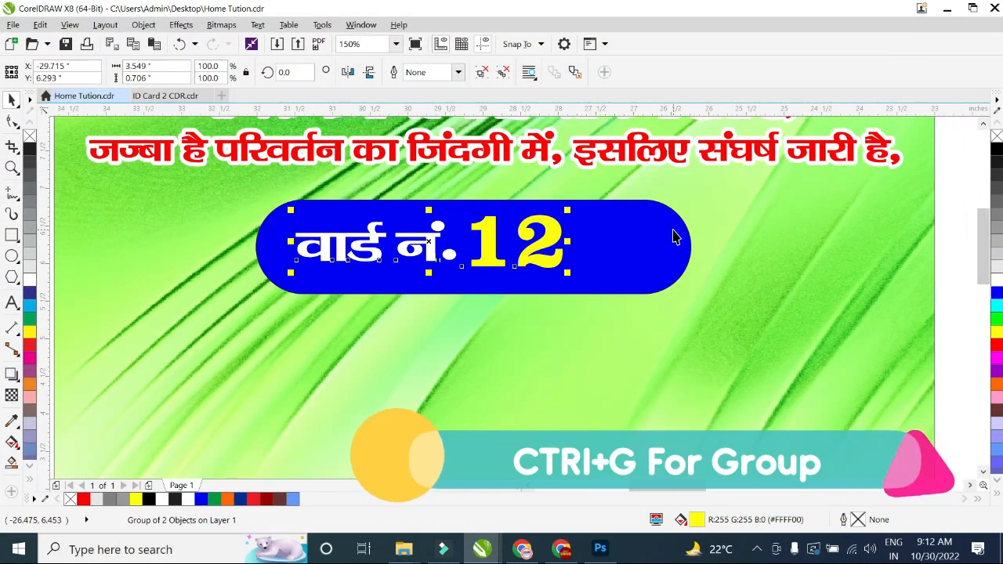
# Center the grouped वार्ड नं. 12 text horizontally on the blue rounded rectangle.
pyautogui.keyDown('shift'); pyautogui.click(673, 234); pyautogui.keyUp('shift')
pyautogui.press('c')
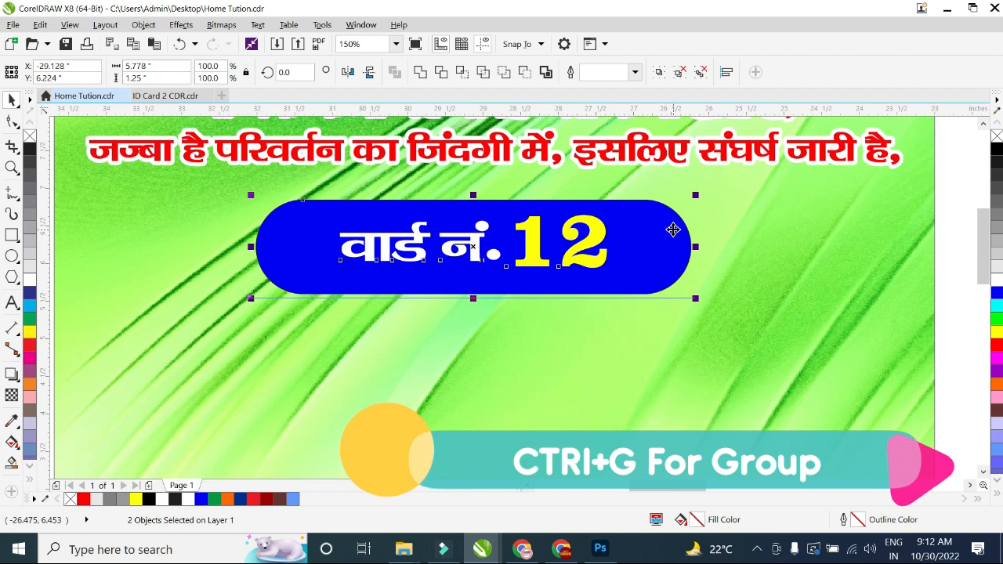
pyautogui.scroll(-1, 517, 262)
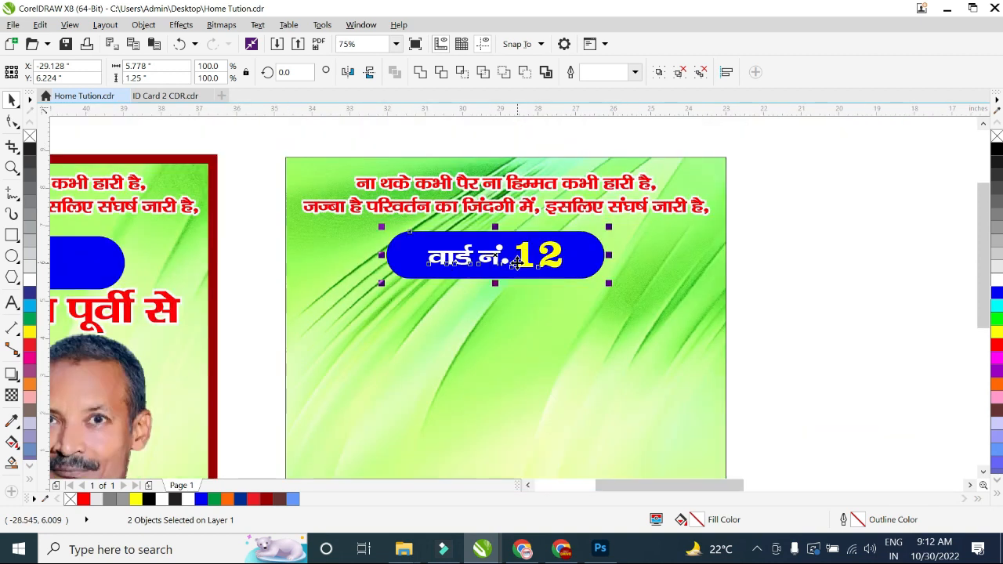
# Center the blue rounded rectangle and its ward text horizontally on the green background.
pyautogui.moveTo(811, 227); pyautogui.dragTo(333, 332)
pyautogui.keyDown('shift'); pyautogui.click(609, 278); pyautogui.keyUp('shift')
pyautogui.click(572, 268)
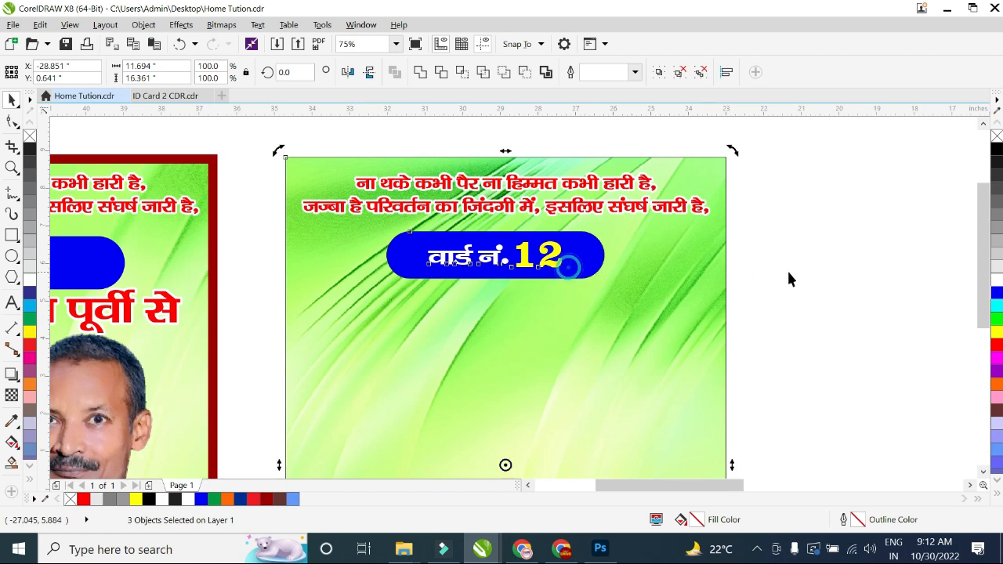
pyautogui.click(790, 271)
# Copy the रामगुलाम टोला पूर्वी से line from the original poster to below the blue shape and fill it black.
pyautogui.scroll(-1, 572, 273)
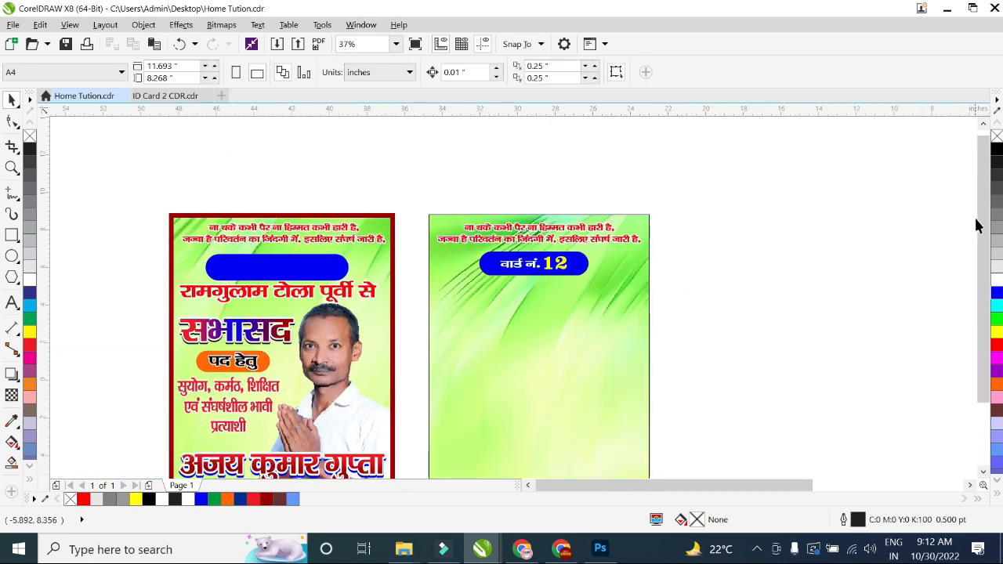
pyautogui.moveTo(977, 225); pyautogui.dragTo(977, 235)
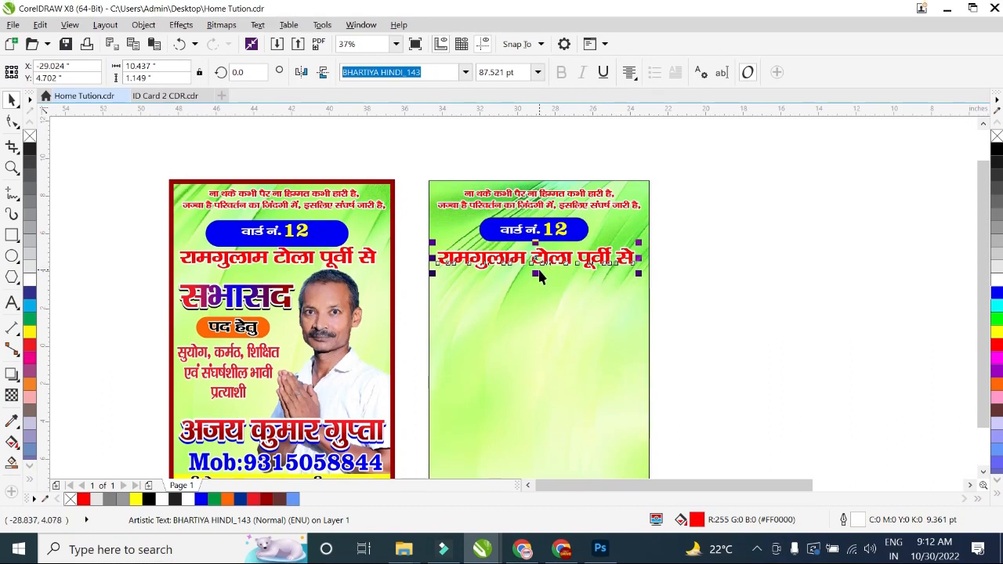
pyautogui.scroll(1, 541, 271)
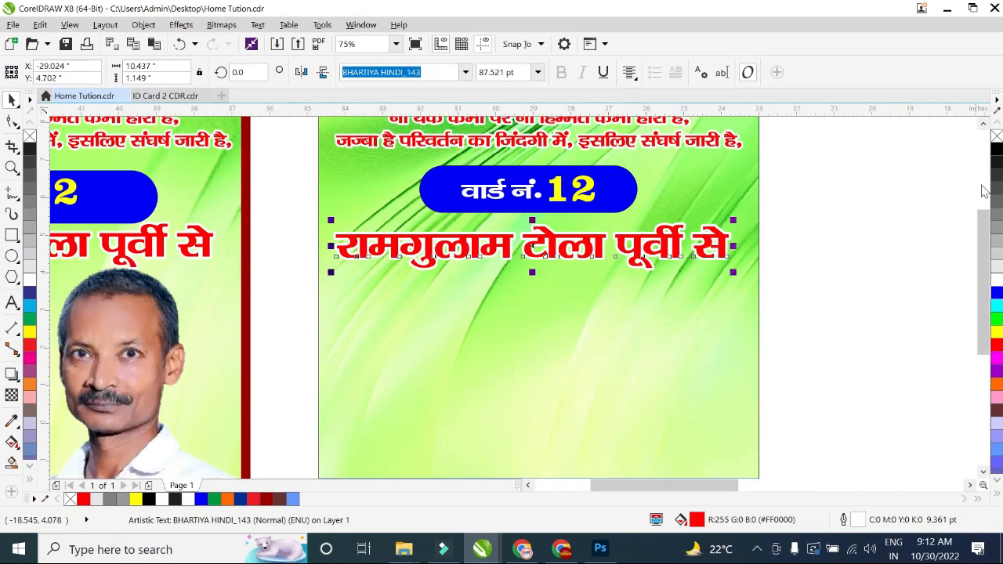
pyautogui.click(996, 148)
pyautogui.scroll(-1, 831, 294)
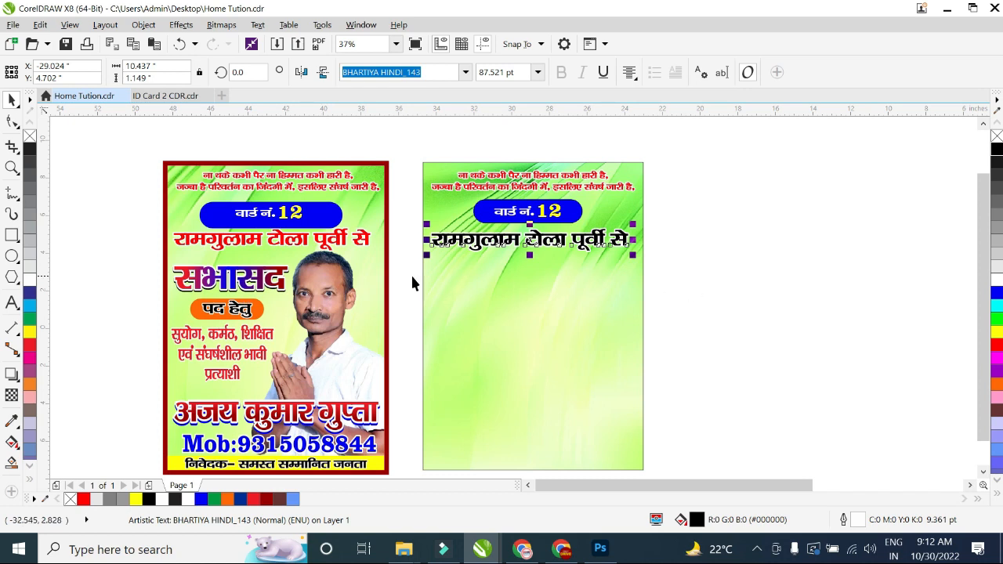
# Copy the gradient सभासद heading from the original poster onto the green background, below the black line.
pyautogui.click(278, 278)
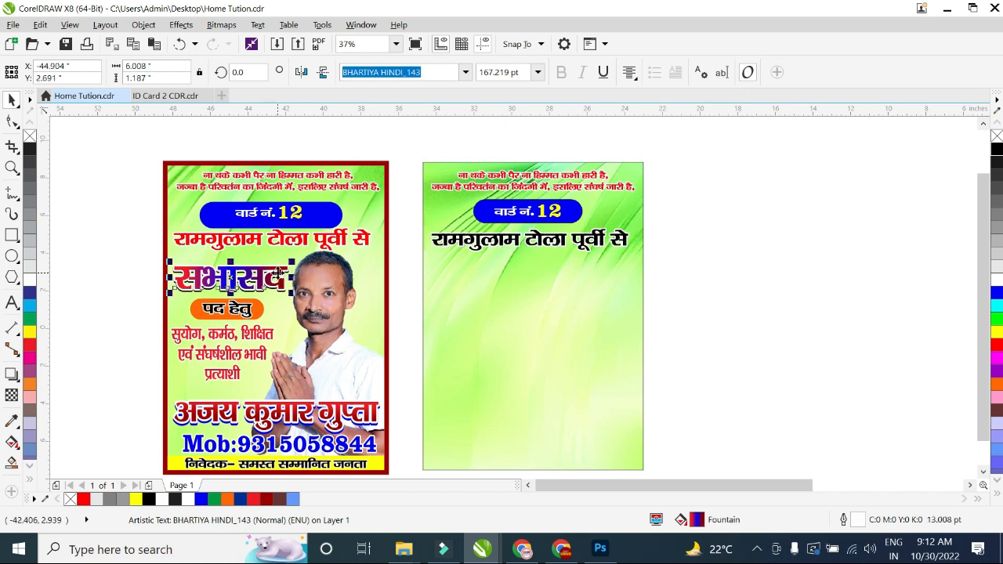
pyautogui.moveTo(279, 278); pyautogui.dragTo(535, 285)
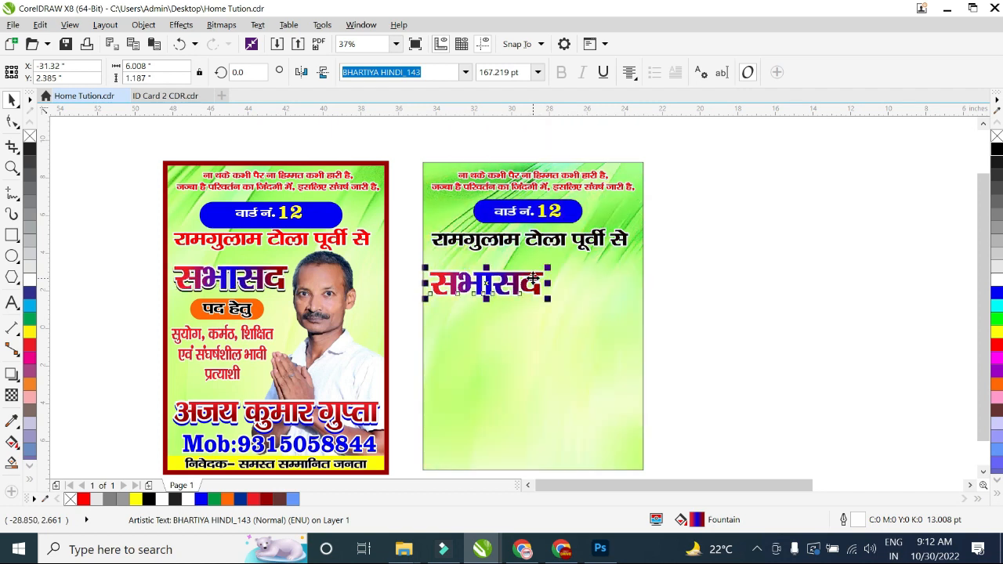
pyautogui.scroll(2, 484, 294)
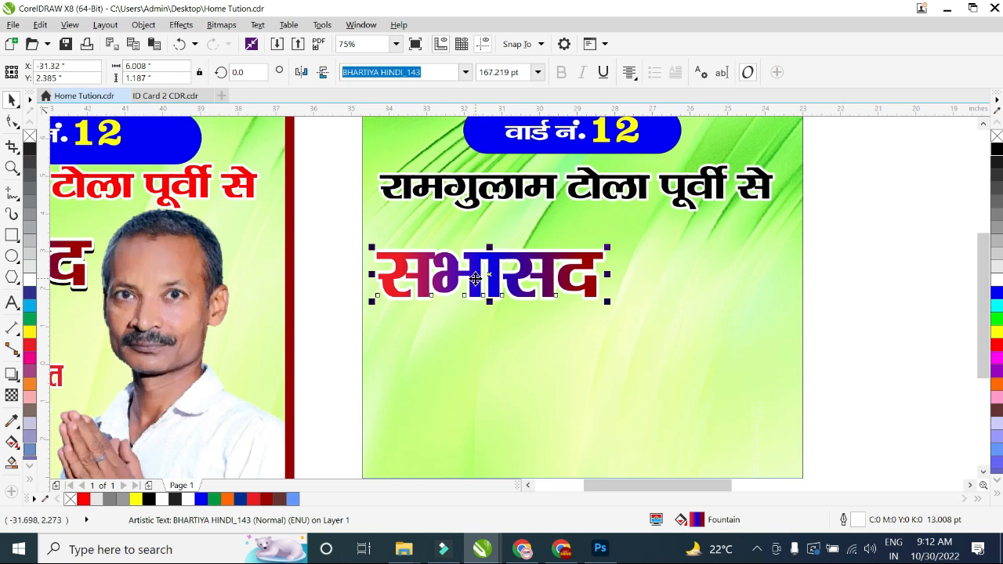
pyautogui.scroll(-2, 475, 278)
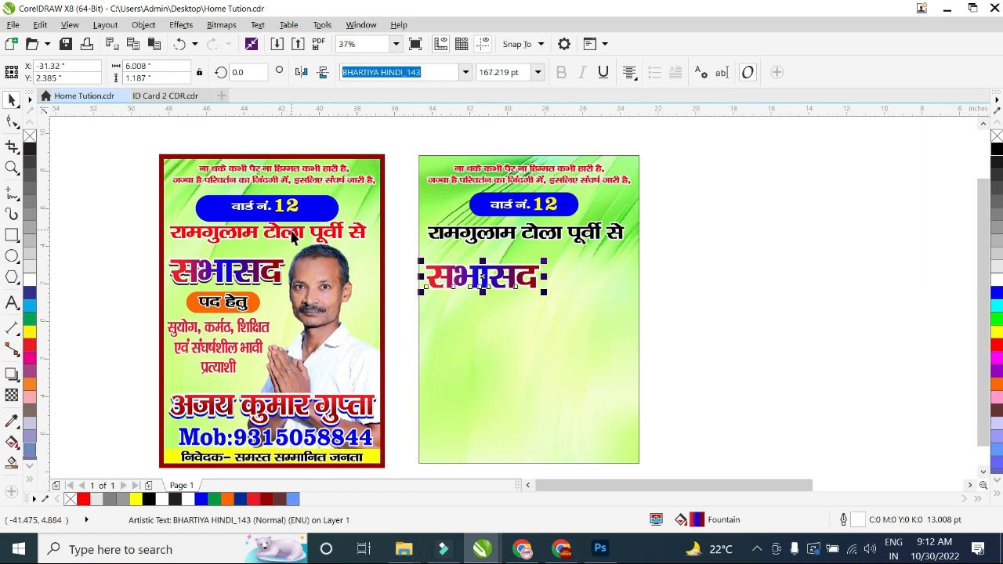
# Place a copy of the सभासद heading on the empty area beside the new poster and fill it solid red.
pyautogui.moveTo(479, 280); pyautogui.dragTo(730, 272)
pyautogui.click(995, 345)
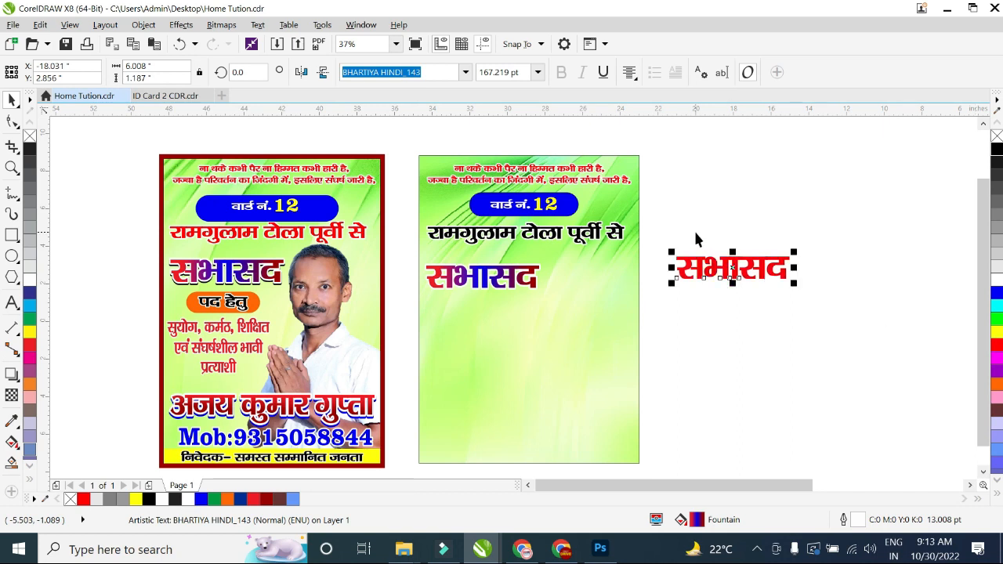
# Apply a linear fountain fill across the separate सभासद copy, running from red to dark red.
pyautogui.click(11, 443)
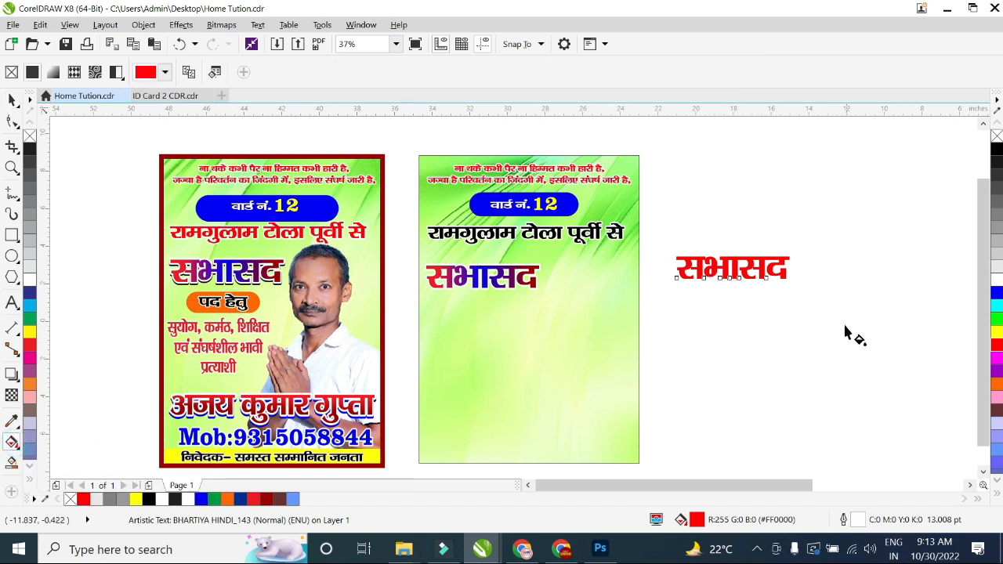
pyautogui.scroll(4, 795, 269)
pyautogui.moveTo(370, 301); pyautogui.dragTo(769, 295)
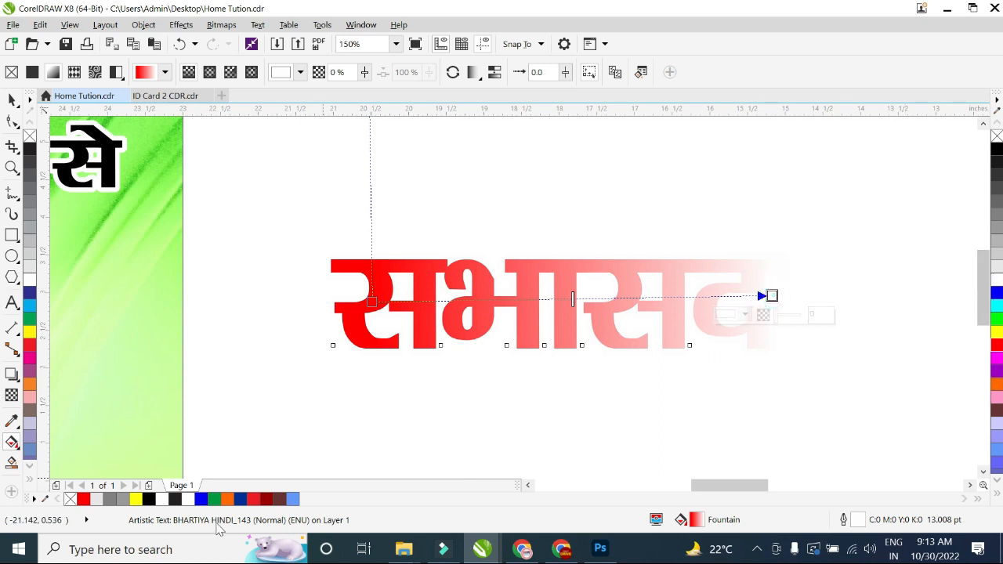
pyautogui.click(267, 500)
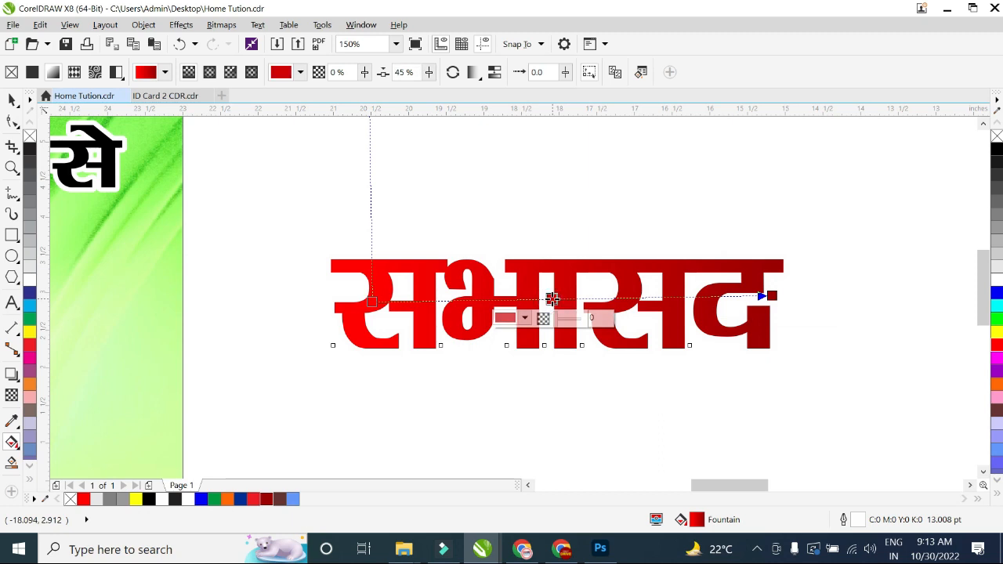
# Add a blue color stop near the middle of the copy's red-to-dark-red fountain fill.
pyautogui.doubleClick(552, 299)
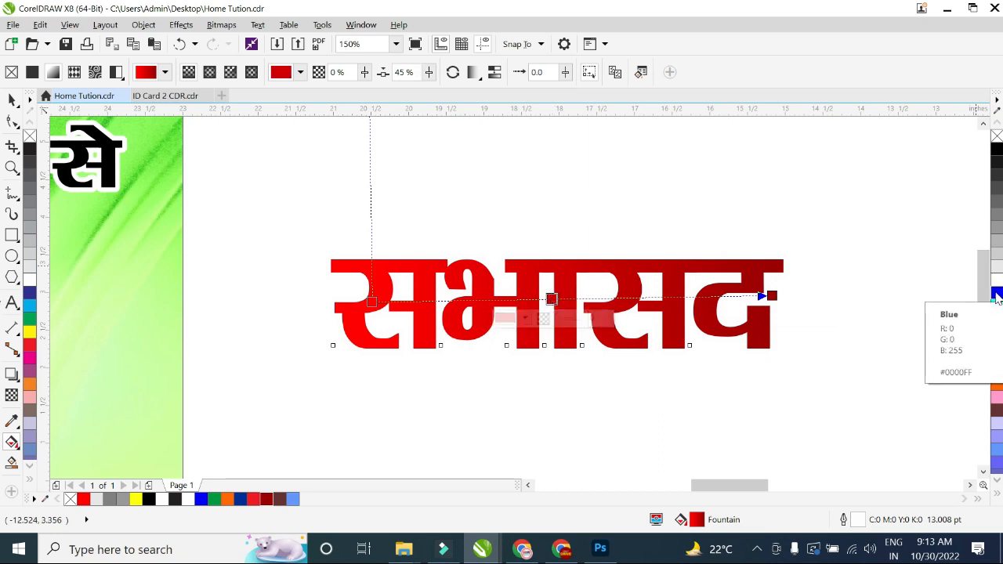
pyautogui.click(995, 295)
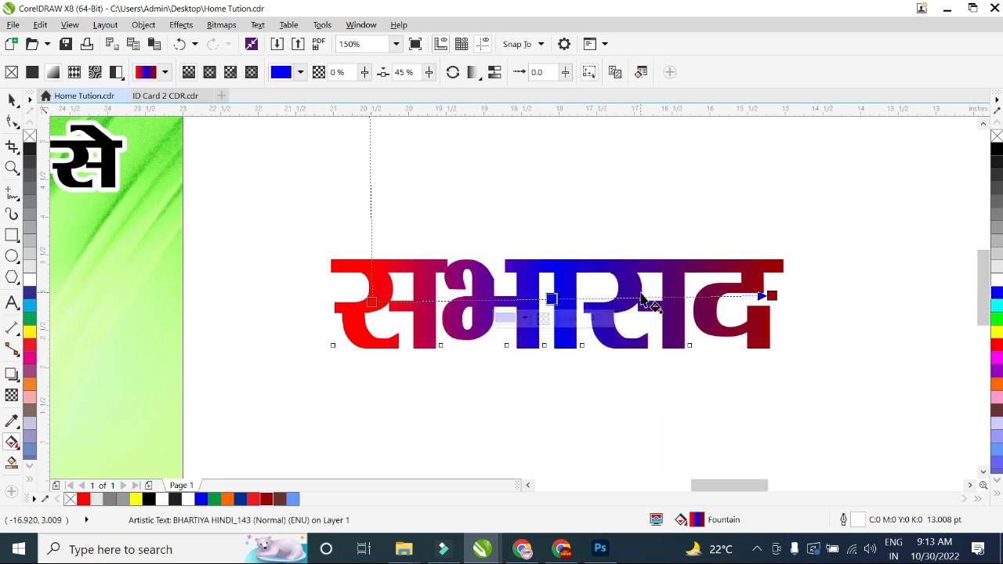
pyautogui.click(11, 100)
pyautogui.scroll(-4, 548, 306)
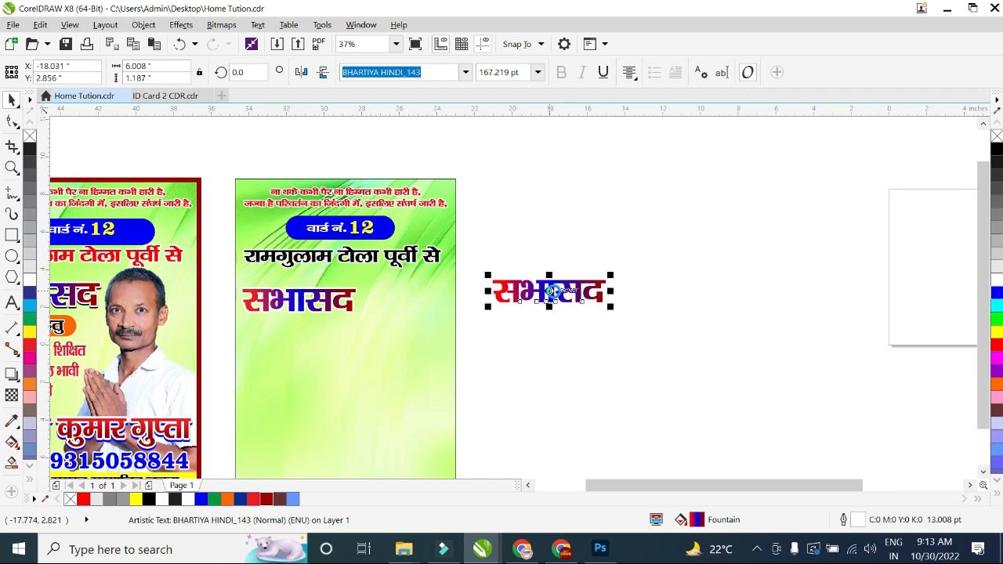
# Delete the separate सभासद copy from the empty area beside the new poster.
pyautogui.press('Delete')
pyautogui.scroll(-2, 499, 319)
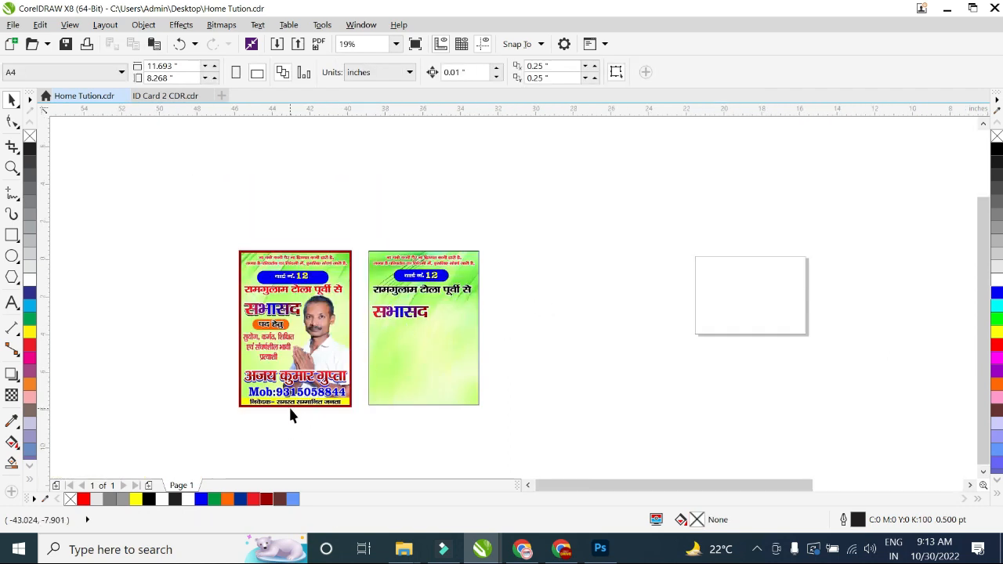
pyautogui.scroll(2, 289, 411)
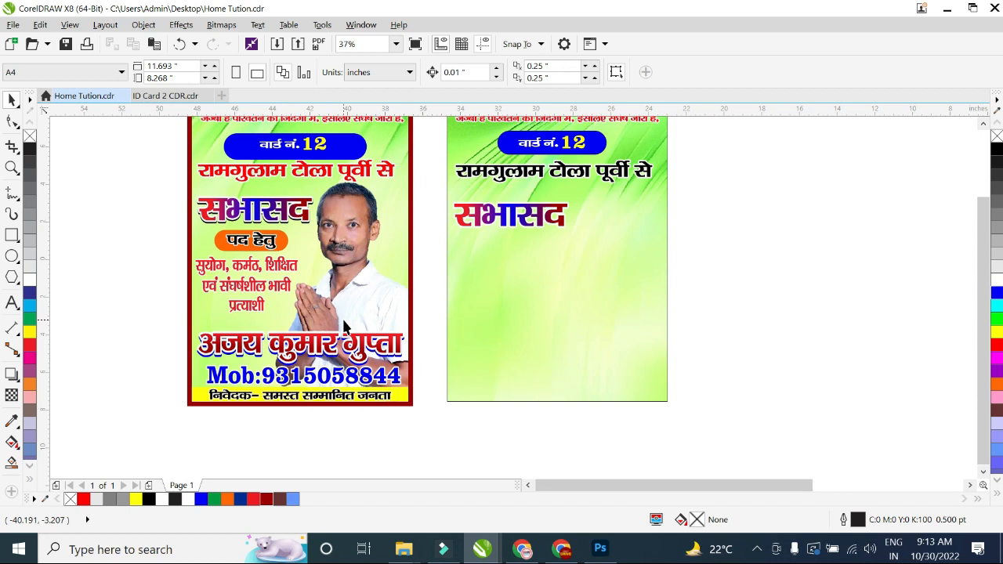
# Import the cut-out photo sbhasd copy and place it beside the new poster, about 8.6 by 8.7 inches.
pyautogui.hotkey('ctrl', 'i')
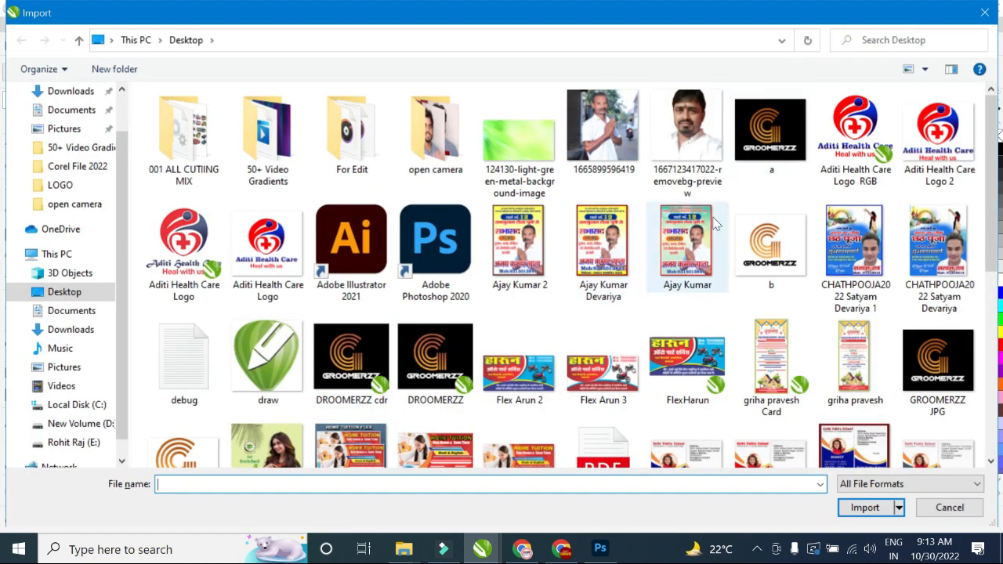
pyautogui.scroll(-2, 703, 262)
pyautogui.click(940, 408)
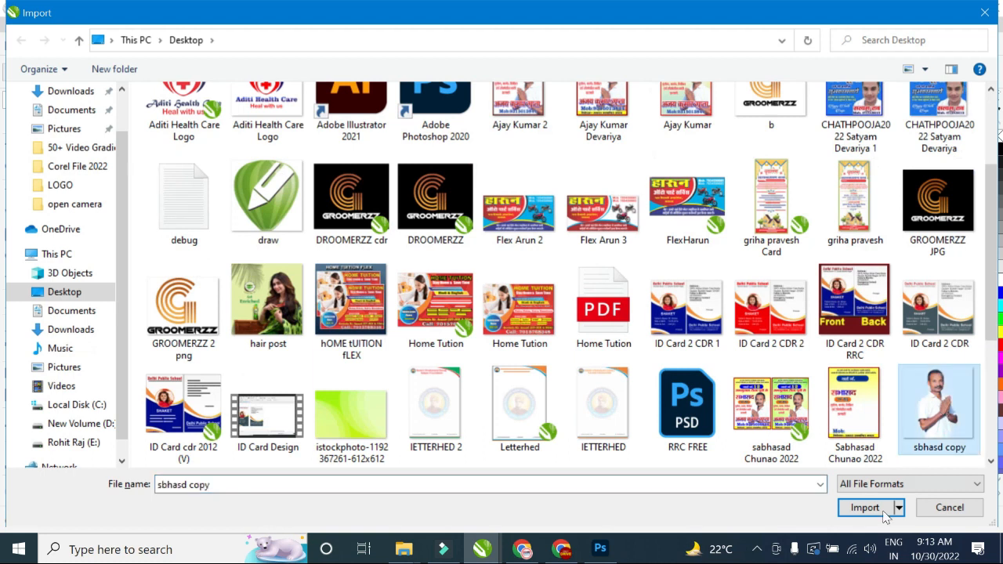
pyautogui.click(865, 508)
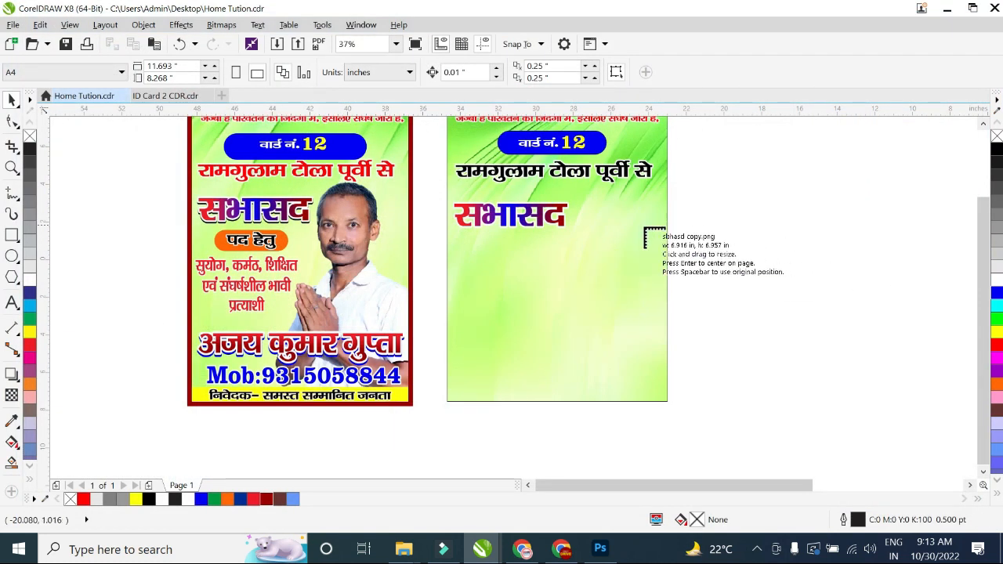
pyautogui.moveTo(730, 202); pyautogui.dragTo(898, 368)
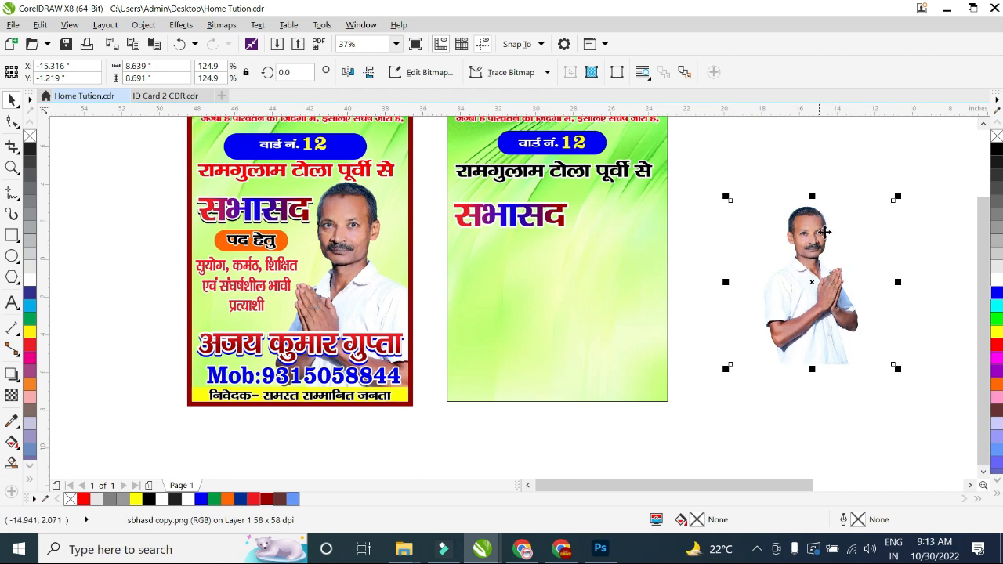
pyautogui.moveTo(810, 260); pyautogui.dragTo(781, 269)
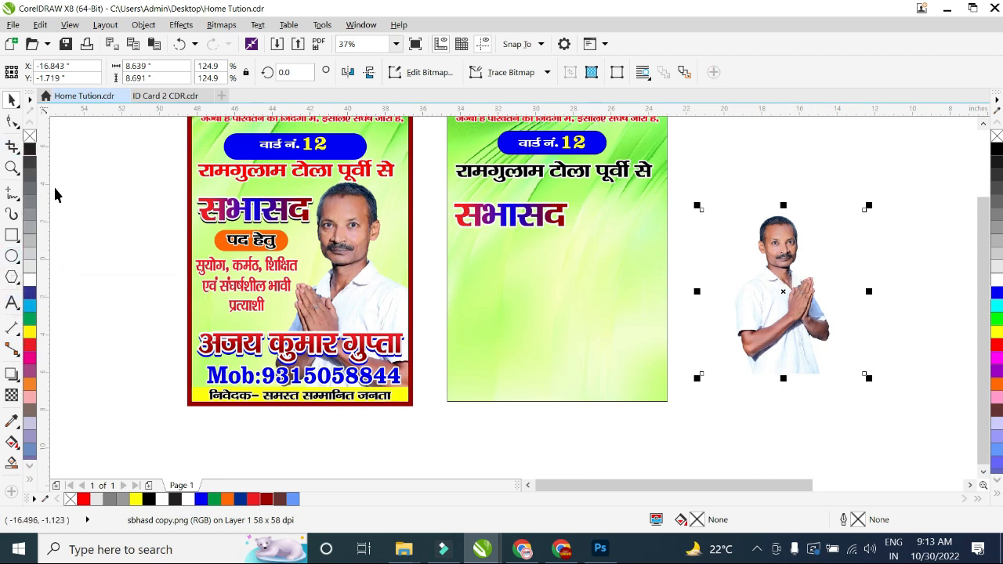
# Trim the empty margins on both sides of the photo with the Shape tool, to about 6.1 inches wide.
pyautogui.click(11, 120)
pyautogui.moveTo(886, 182); pyautogui.dragTo(854, 408)
pyautogui.moveTo(864, 374); pyautogui.dragTo(839, 375)
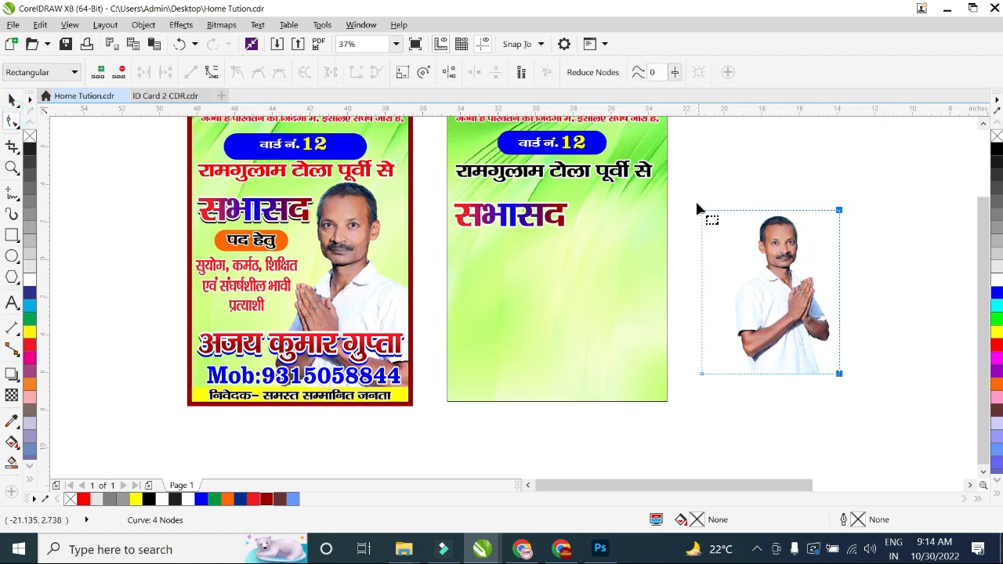
pyautogui.moveTo(725, 354)
pyautogui.mouseDown()
pyautogui.moveTo(726, 395)
pyautogui.moveTo(707, 374)
pyautogui.moveTo(724, 374)
pyautogui.mouseUp()
pyautogui.click(11, 100)
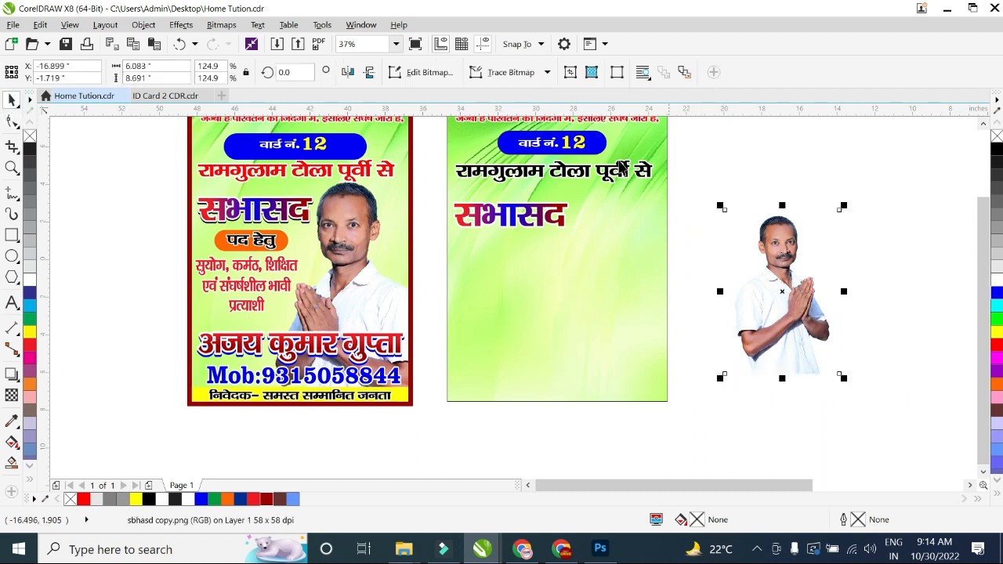
# Mirror the photo horizontally and PowerClip it inside the new poster's green background.
pyautogui.click(348, 72)
pyautogui.moveTo(788, 264); pyautogui.dragTo(757, 264)
pyautogui.rightClick(748, 239)
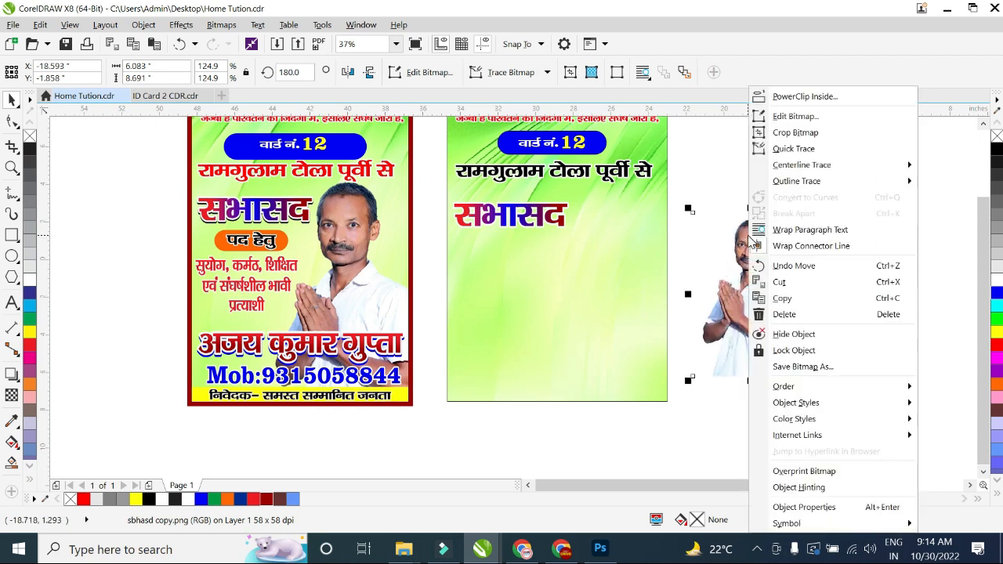
pyautogui.click(804, 96)
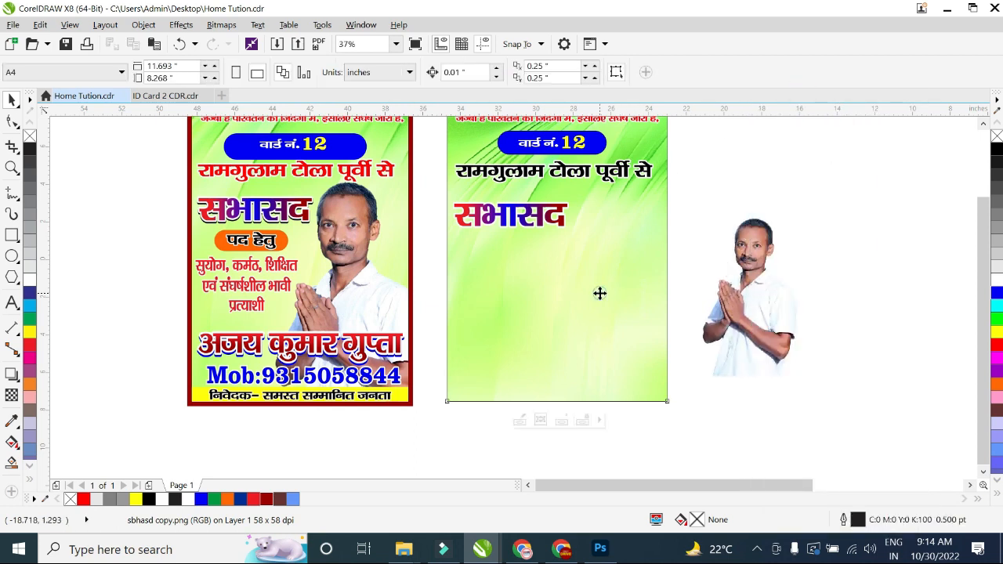
pyautogui.click(599, 293)
# Edit the PowerClip contents, enlarging the photo to about 7.6 by 10.9 inches and positioning it in the poster's lower right corner.
pyautogui.click(519, 420)
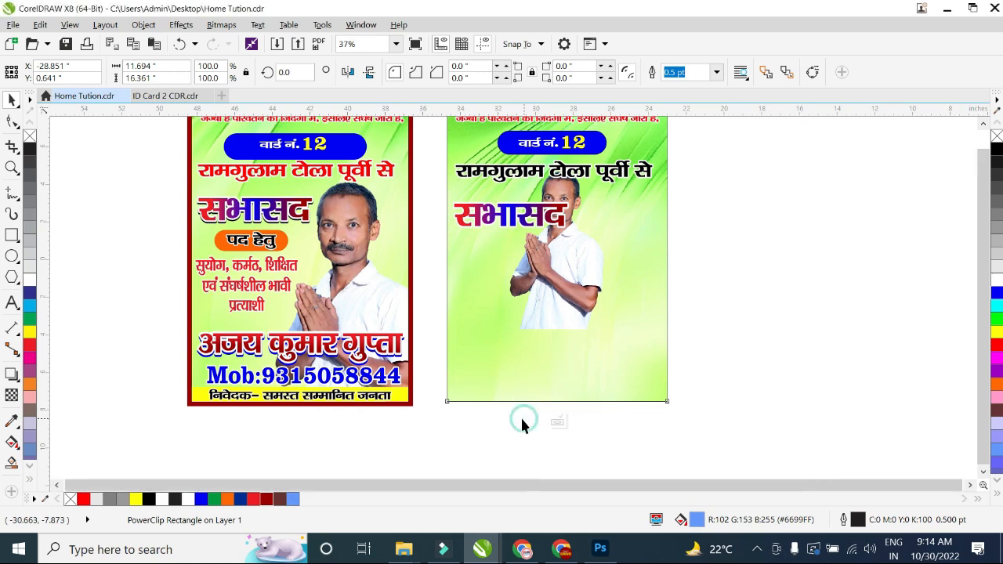
pyautogui.moveTo(582, 280); pyautogui.dragTo(620, 350)
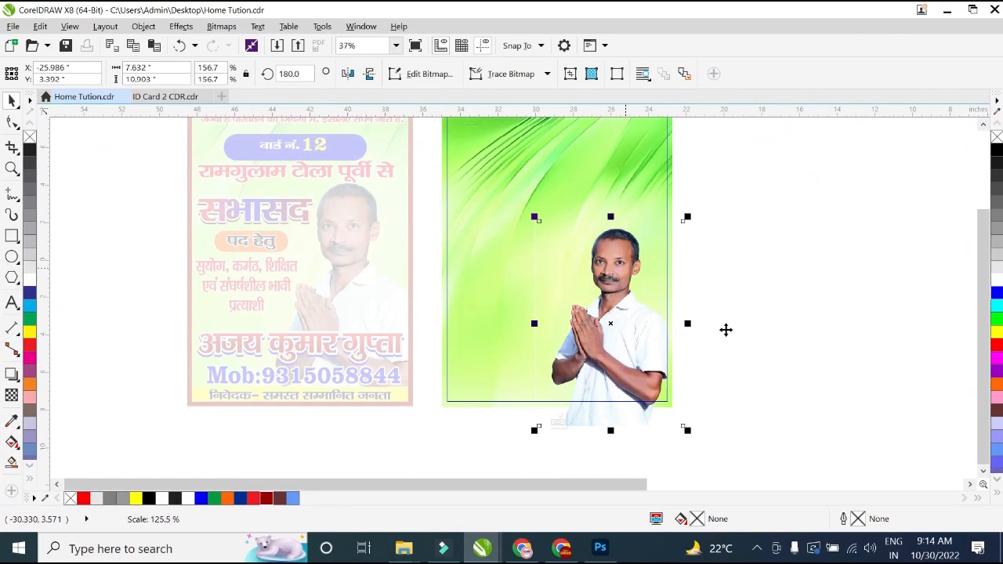
pyautogui.moveTo(618, 311); pyautogui.dragTo(622, 310)
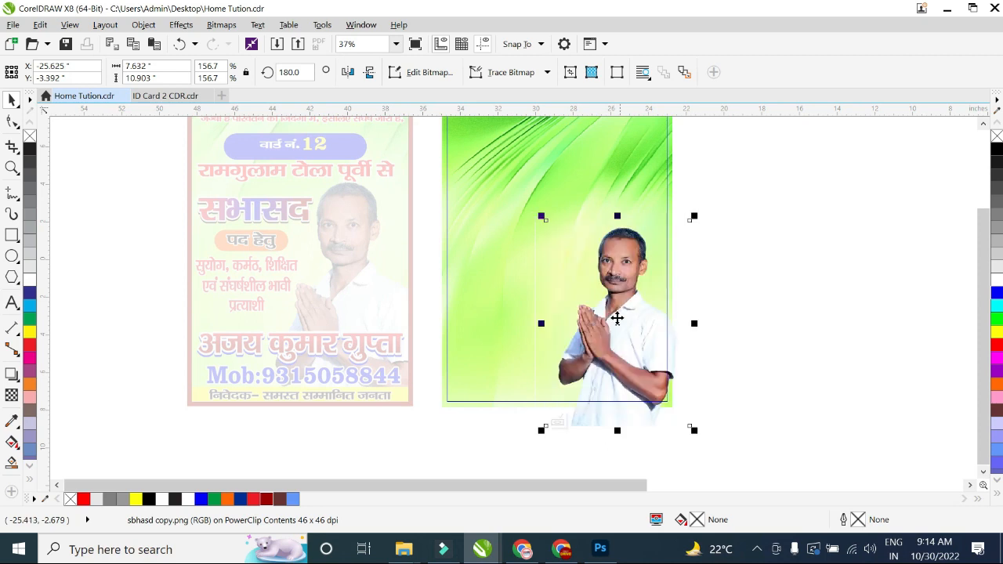
pyautogui.click(556, 421)
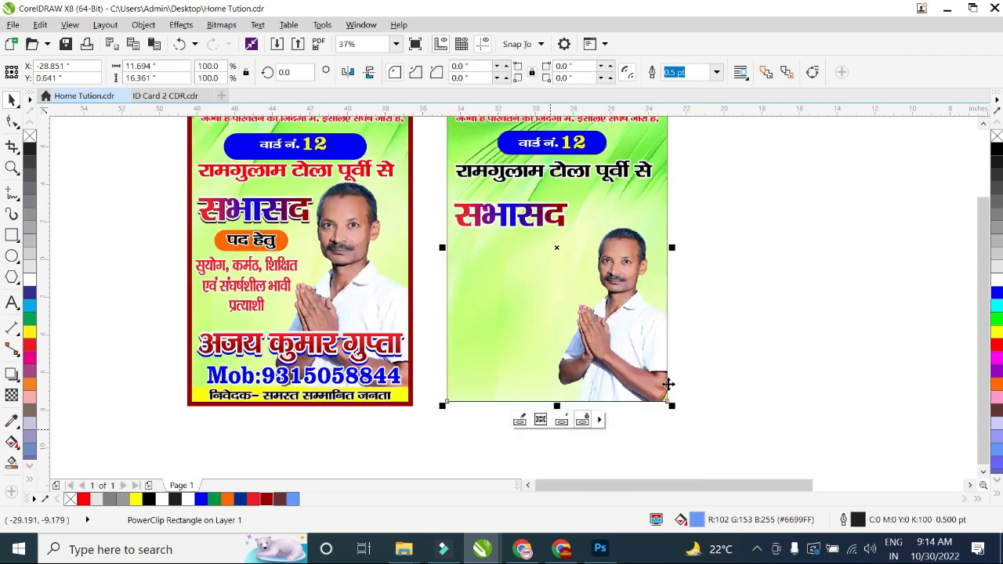
pyautogui.press('Escape')
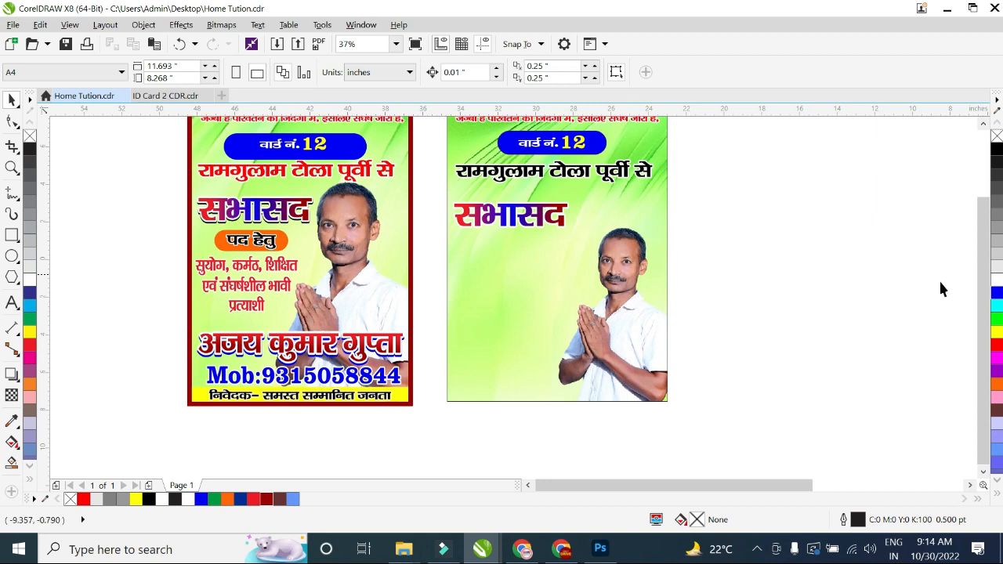
# Move the red gradient candidate name from the original poster onto the lower part of the new poster.
pyautogui.scroll(3, 942, 289)
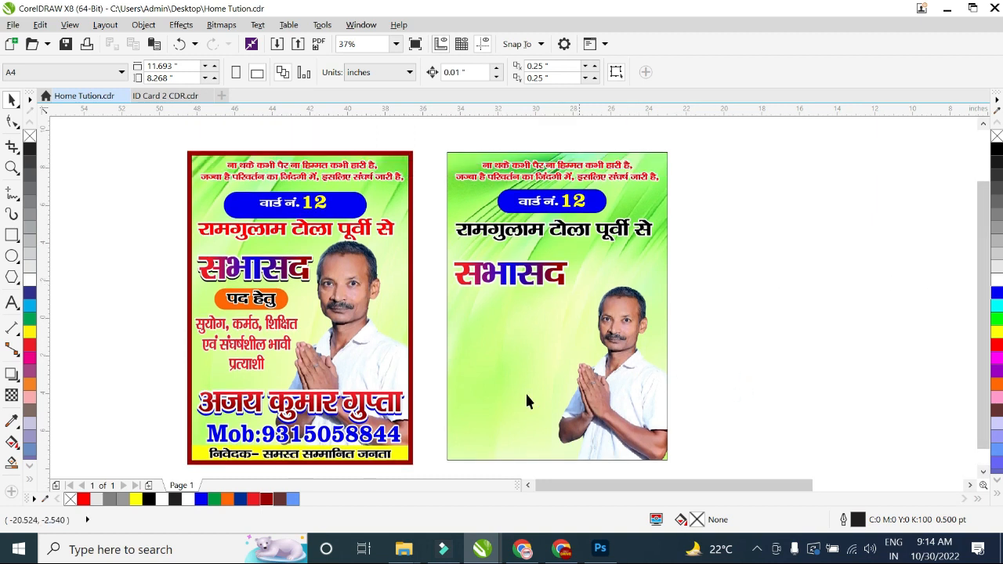
pyautogui.scroll(-1, 975, 268)
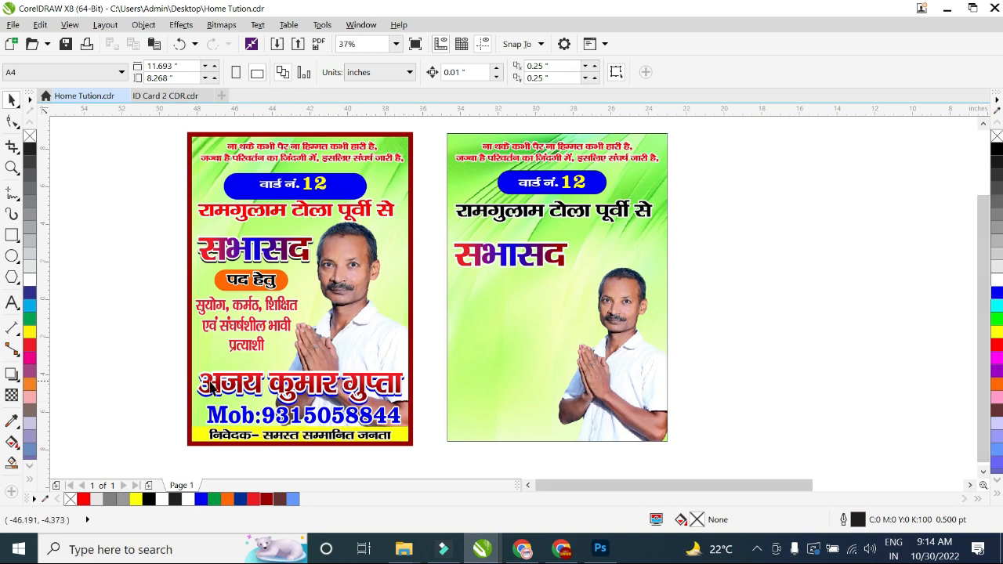
pyautogui.scroll(2, 254, 388)
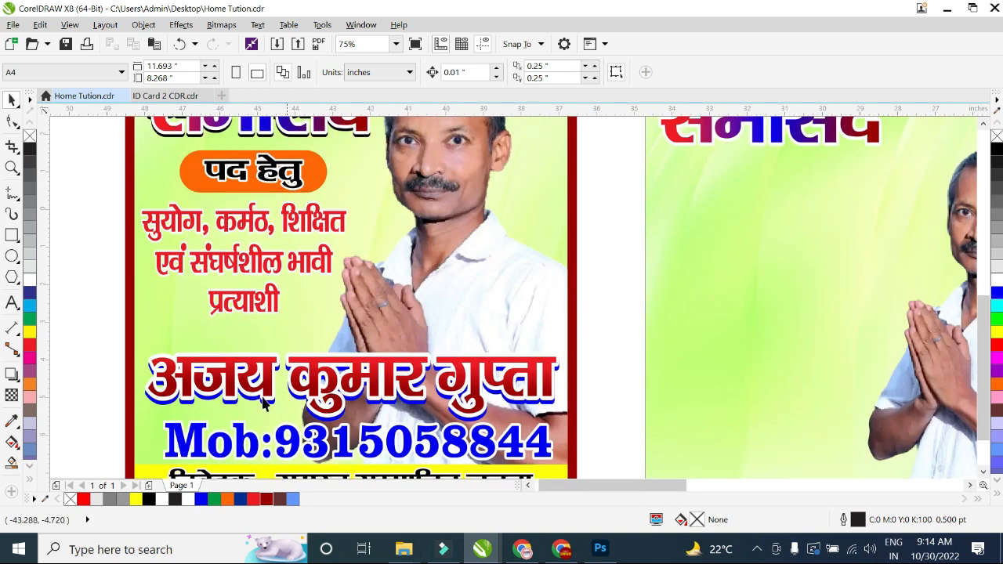
pyautogui.scroll(-2, 266, 394)
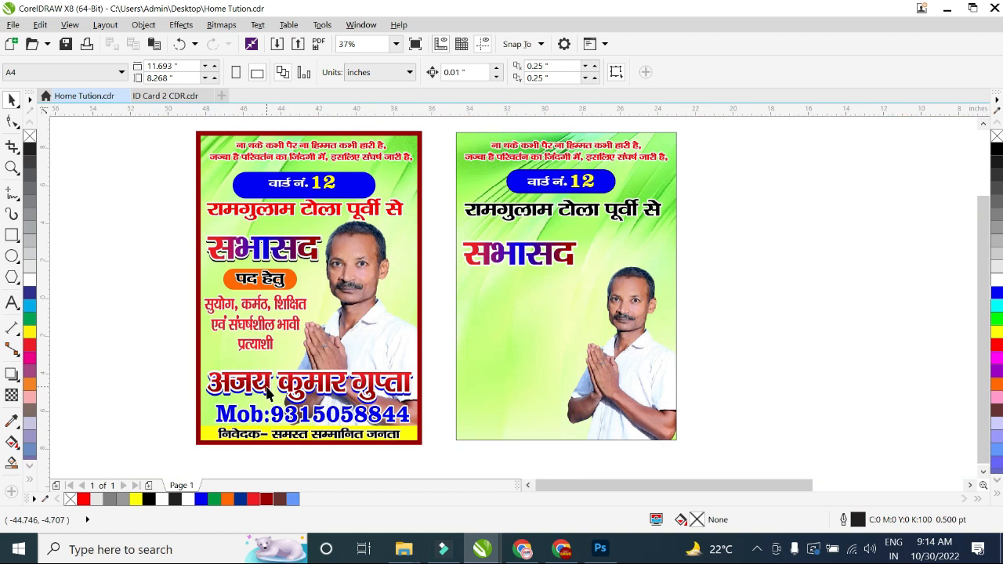
pyautogui.scroll(4, 343, 401)
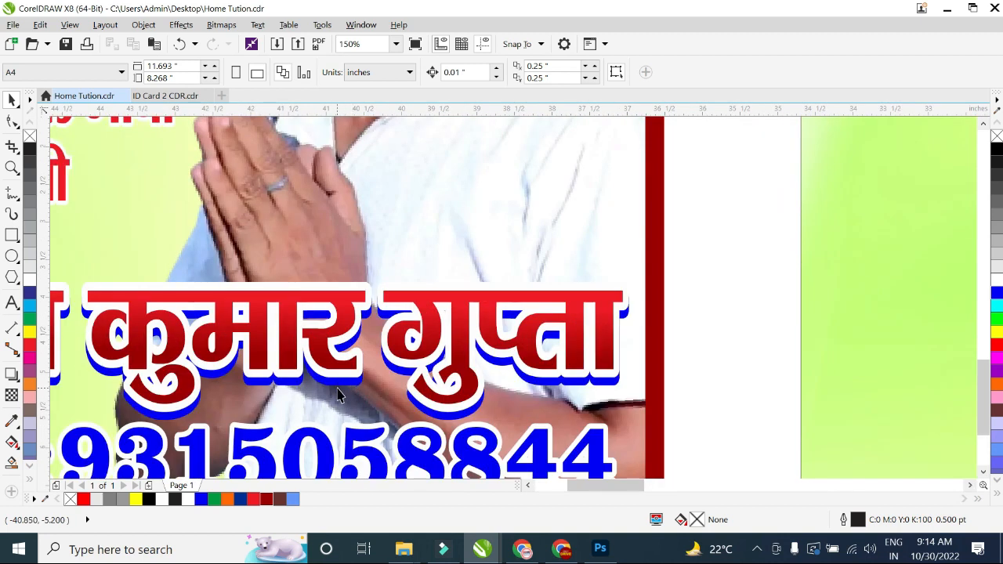
pyautogui.scroll(-4, 339, 395)
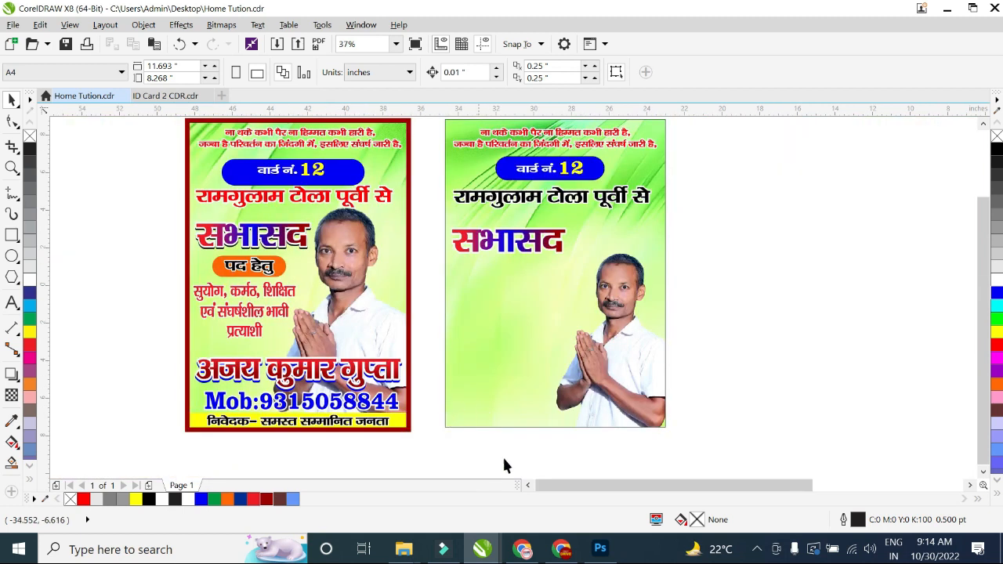
pyautogui.hscroll(1, 595, 481)
pyautogui.click(325, 369)
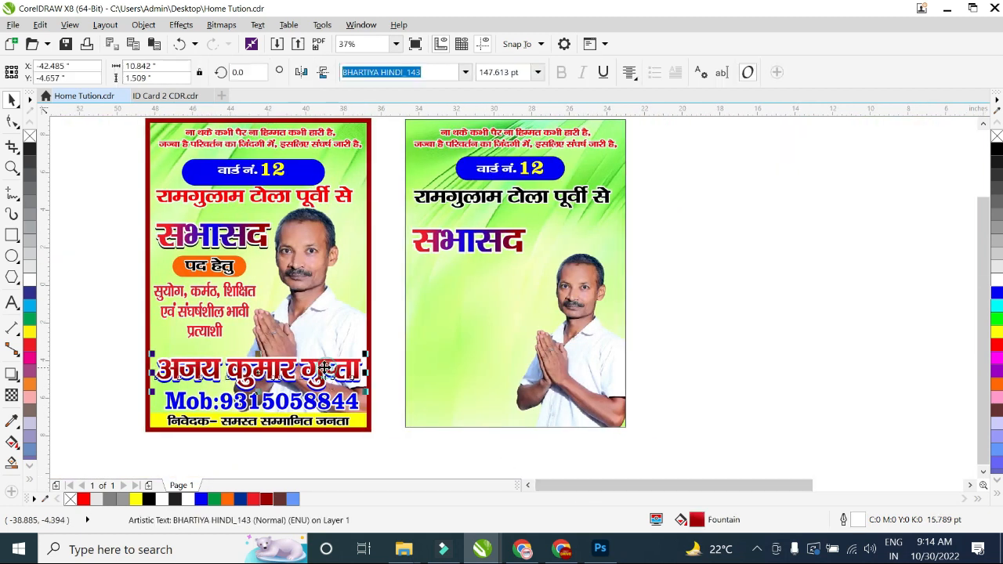
pyautogui.moveTo(325, 369); pyautogui.dragTo(578, 397)
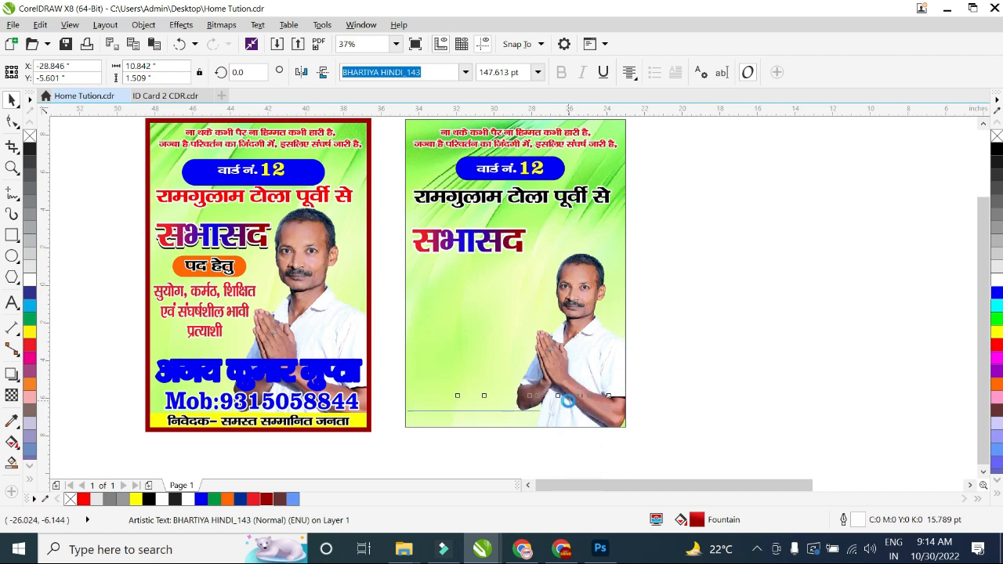
# Give the new poster a copy of the candidate name with blue fill and blue outline, behind the gradient name.
pyautogui.scroll(2, 524, 417)
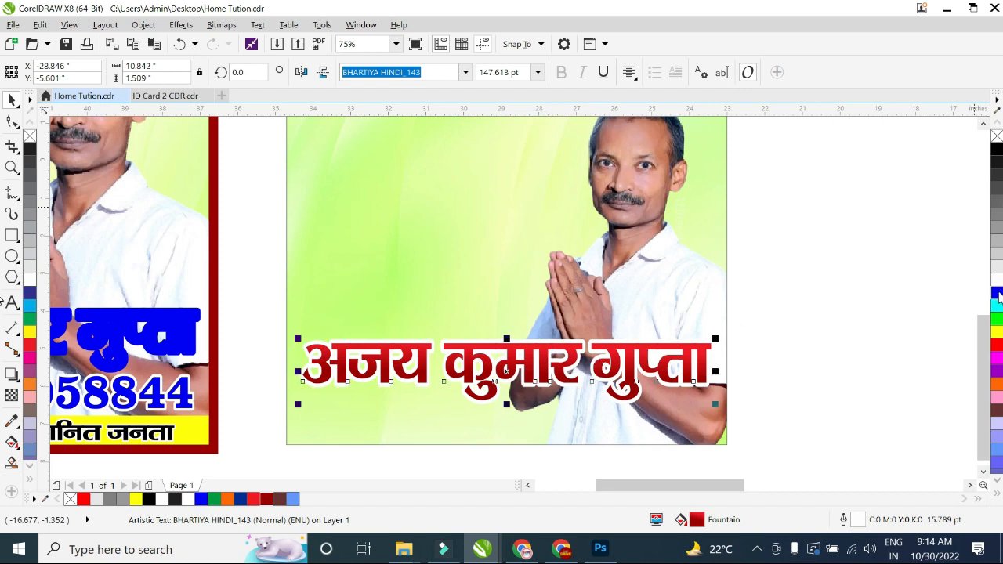
pyautogui.click(997, 294)
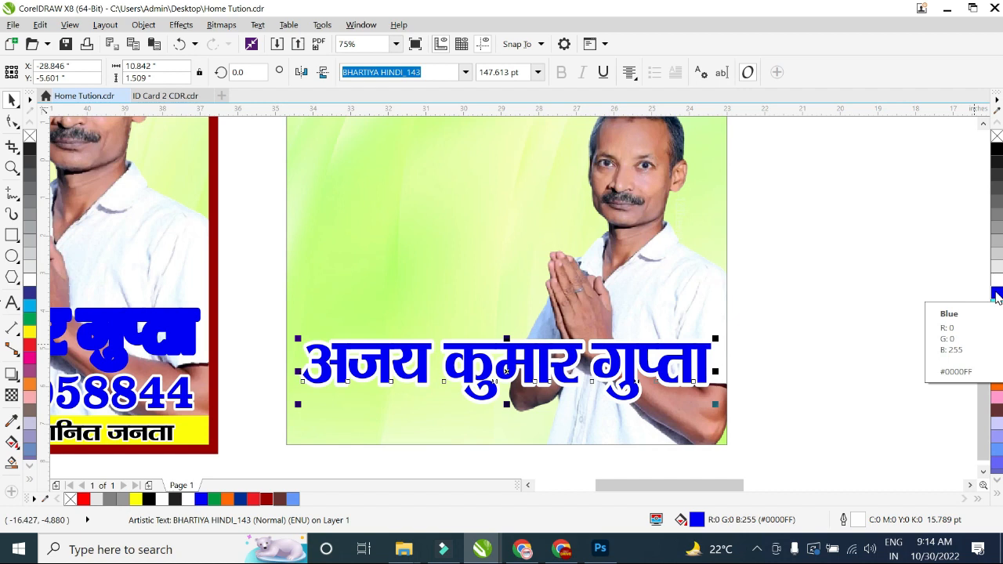
pyautogui.rightClick(996, 294)
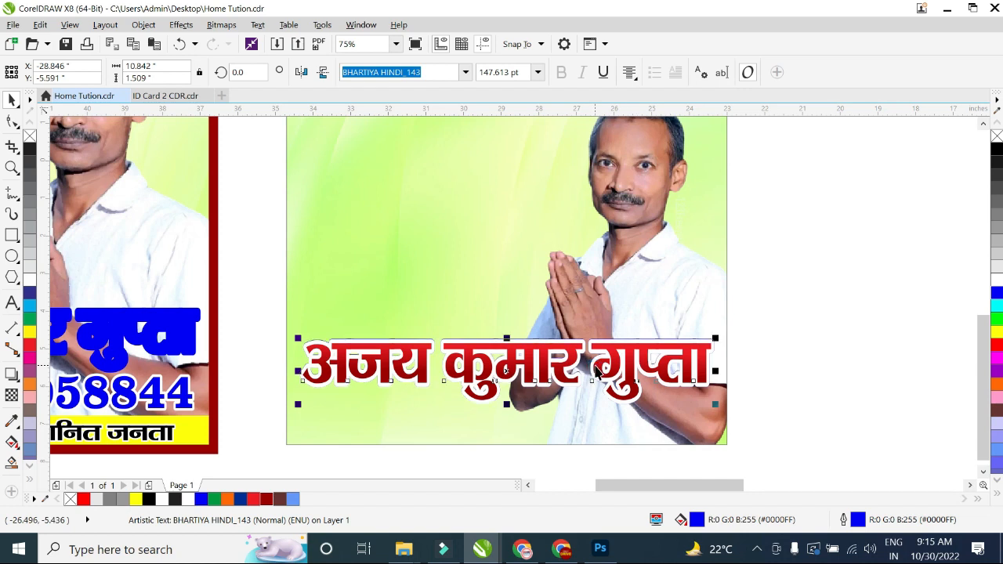
# Offset the gradient name slightly above its blue copy so the blue forms a shadow along the lower edge.
pyautogui.press('Up')
pyautogui.press('Up')
pyautogui.press('Up')
pyautogui.press('Up')
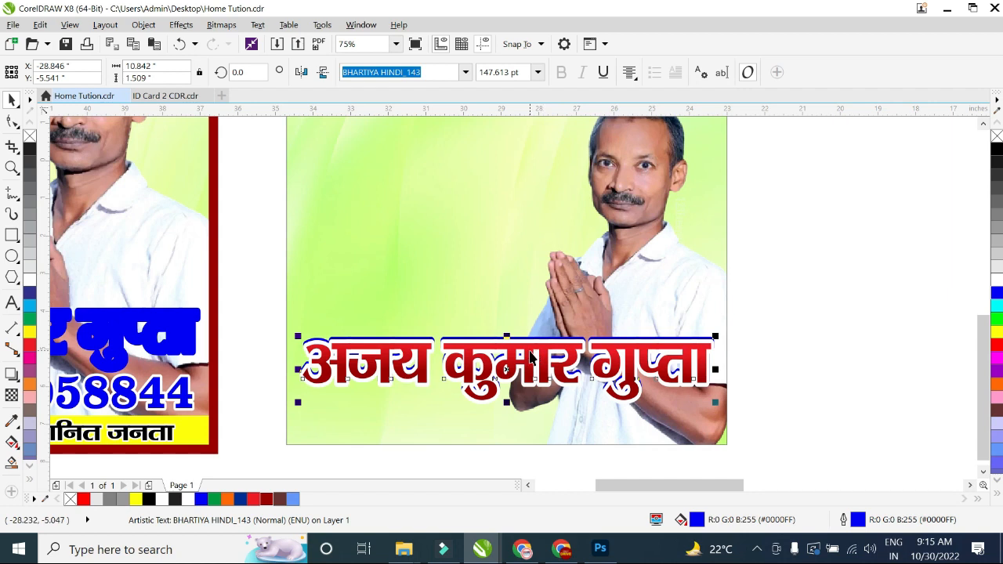
pyautogui.scroll(1, 532, 352)
pyautogui.moveTo(531, 354); pyautogui.dragTo(530, 335)
pyautogui.scroll(-1, 518, 335)
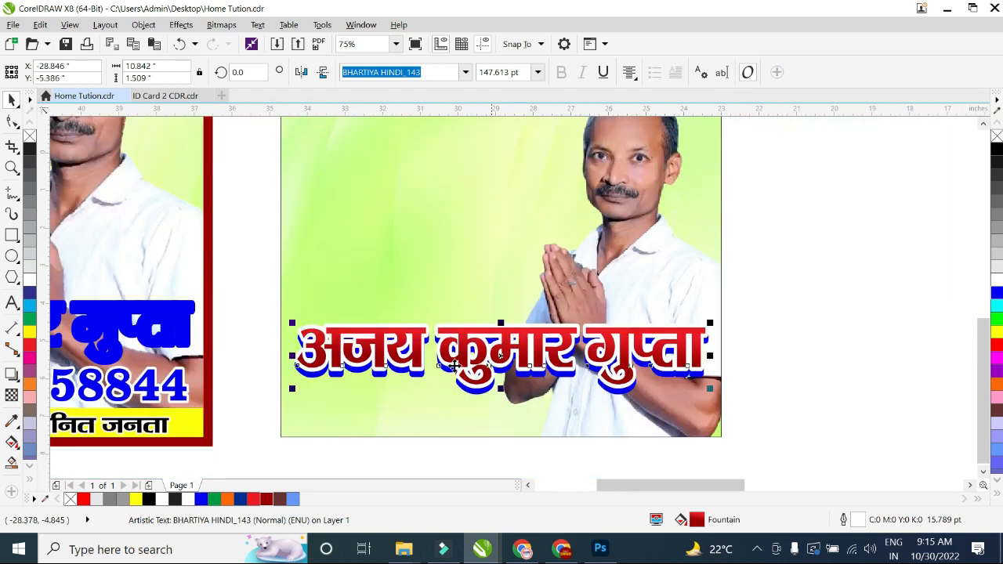
# Replace the leftover blue name on the original poster with a copy of the gradient name and its blue shadow.
pyautogui.scroll(-1, 564, 386)
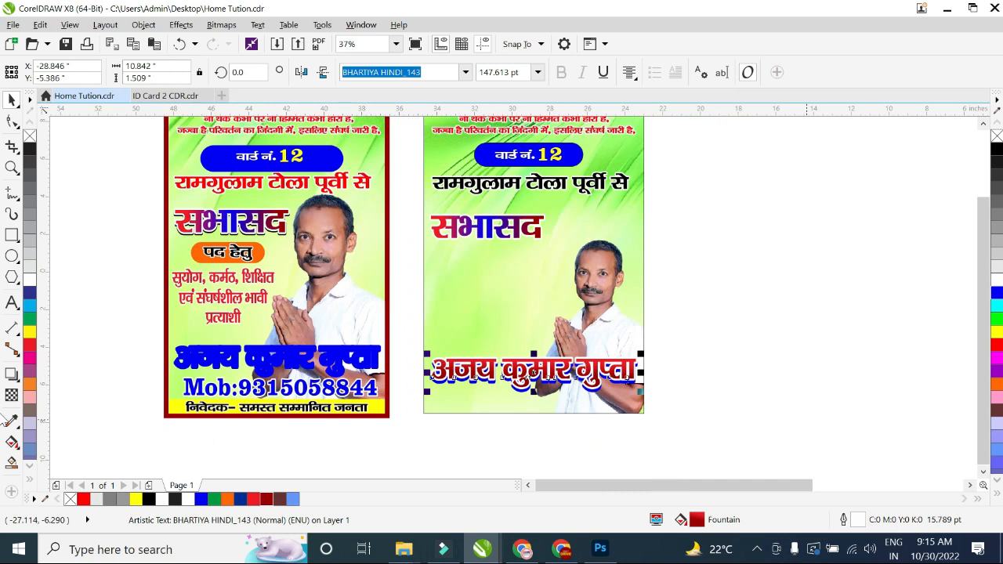
pyautogui.click(317, 362)
pyautogui.press('Delete')
pyautogui.moveTo(404, 419); pyautogui.dragTo(414, 415)
pyautogui.moveTo(514, 362); pyautogui.dragTo(260, 354)
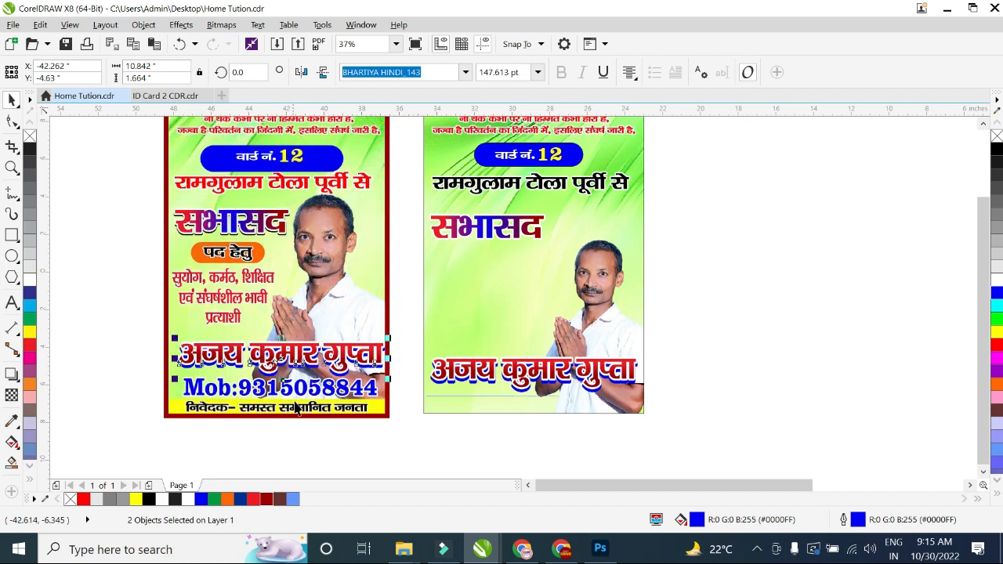
# Draw a rectangle about 11.69 by 0.74 inches along the new poster's bottom edge and fill it yellow.
pyautogui.scroll(2, 502, 423)
pyautogui.click(514, 400)
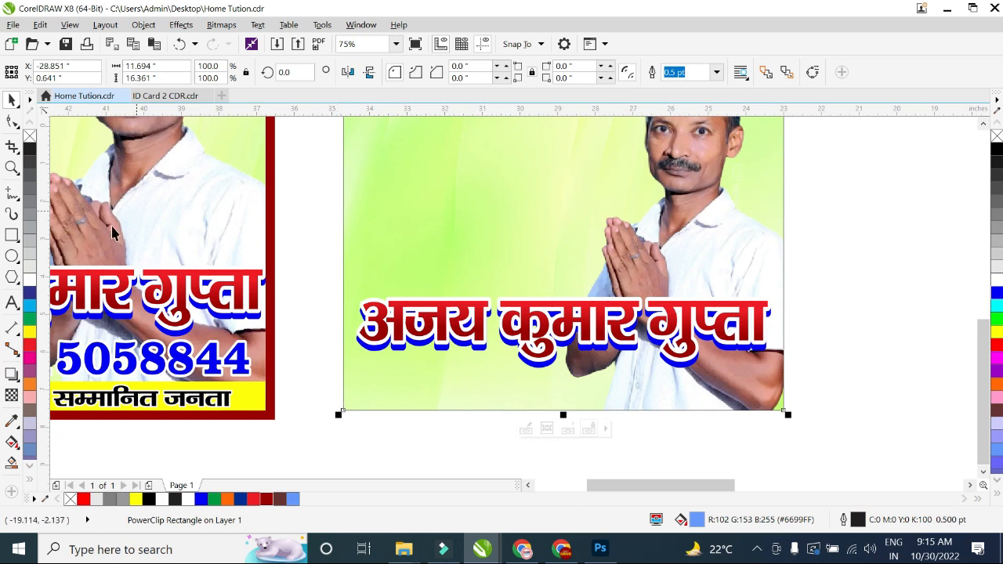
pyautogui.click(11, 235)
pyautogui.moveTo(342, 383)
pyautogui.mouseDown()
pyautogui.moveTo(812, 416)
pyautogui.moveTo(774, 416)
pyautogui.moveTo(785, 411)
pyautogui.mouseUp()
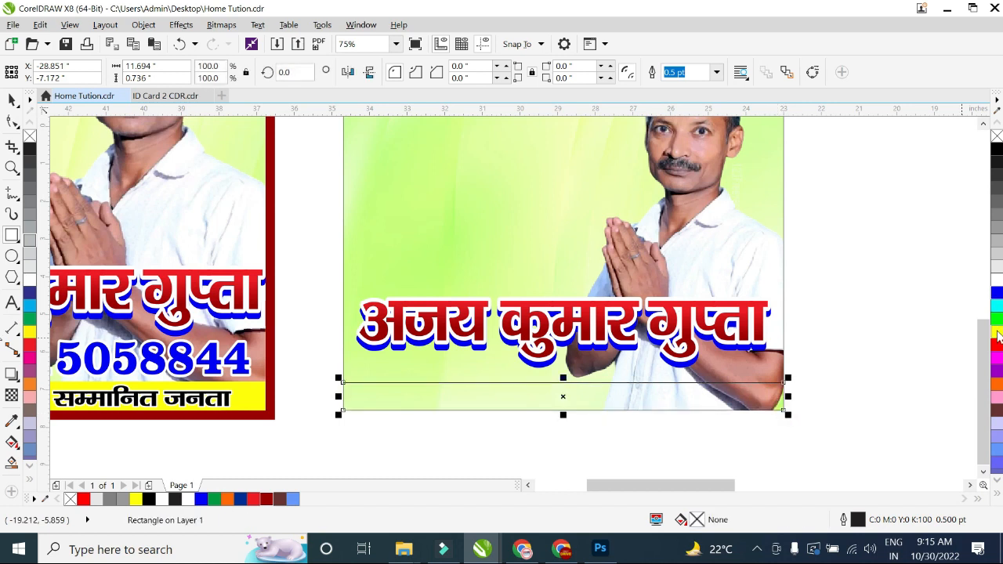
pyautogui.click(996, 331)
# Copy the निवेदक– समस्त सम्मानित जनता line from the original poster and centre it horizontally on the new poster's yellow strip.
pyautogui.click(13, 100)
pyautogui.click(177, 399)
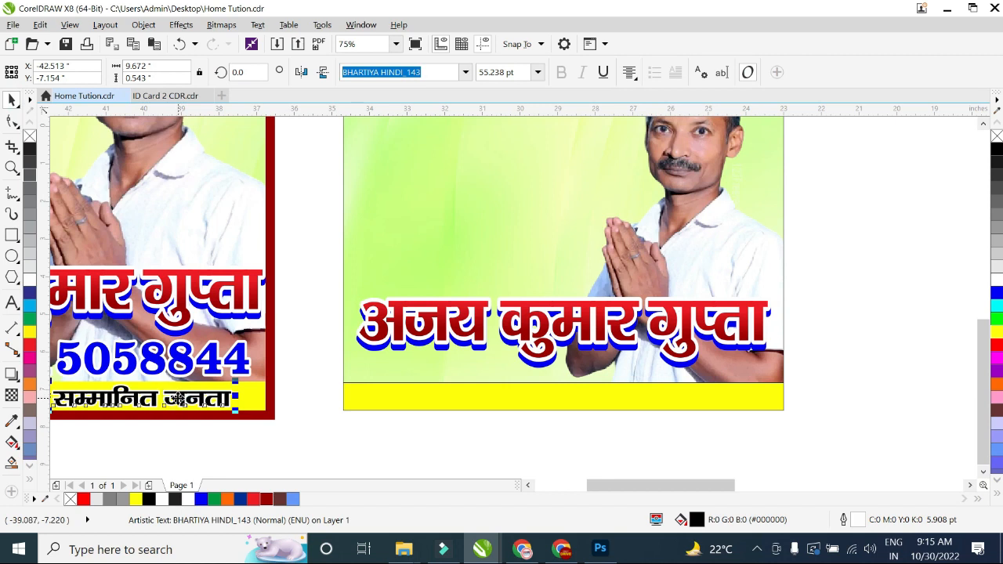
pyautogui.moveTo(177, 399); pyautogui.dragTo(593, 448)
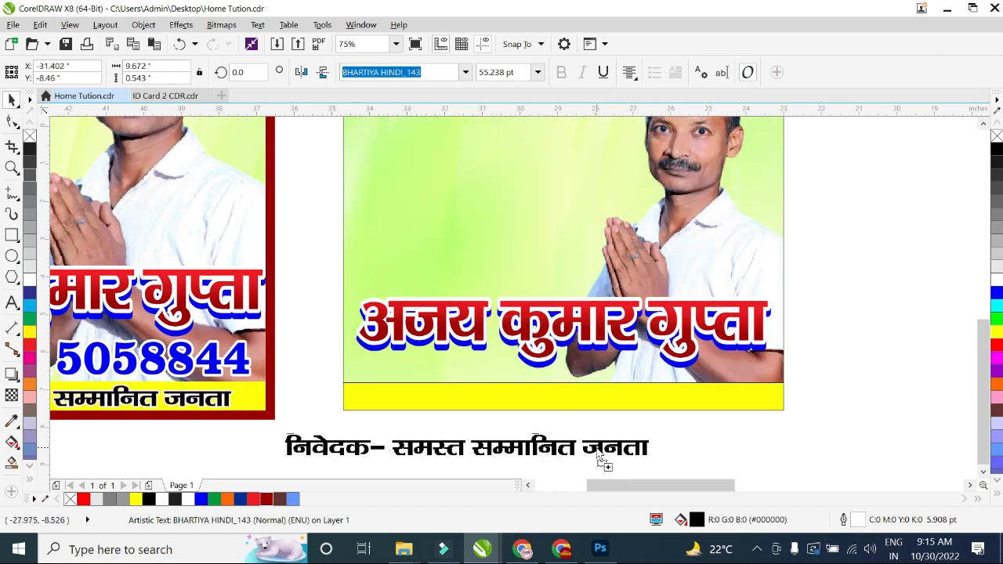
pyautogui.keyDown('shift'); pyautogui.click(659, 396); pyautogui.keyUp('shift')
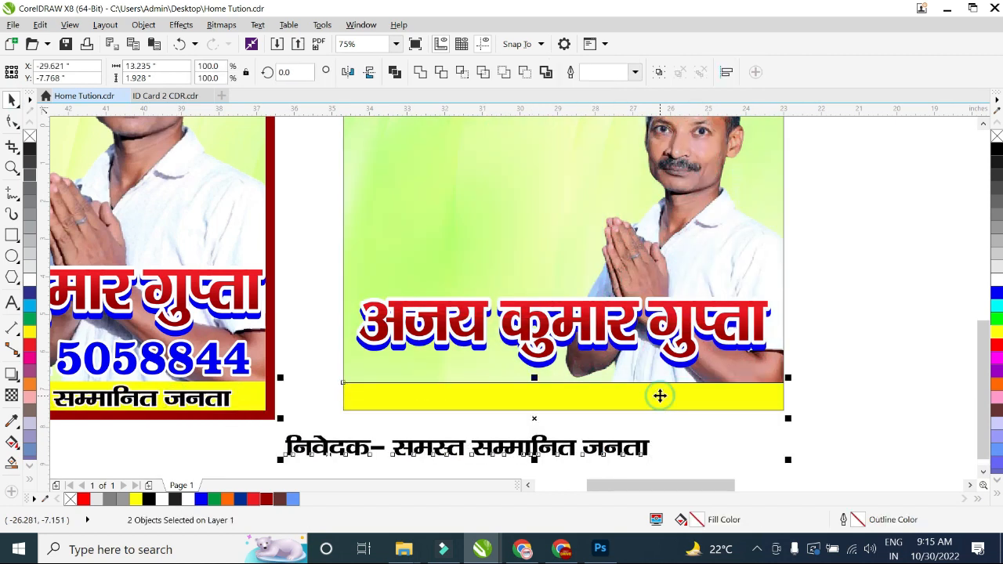
pyautogui.press('c')
pyautogui.click(830, 401)
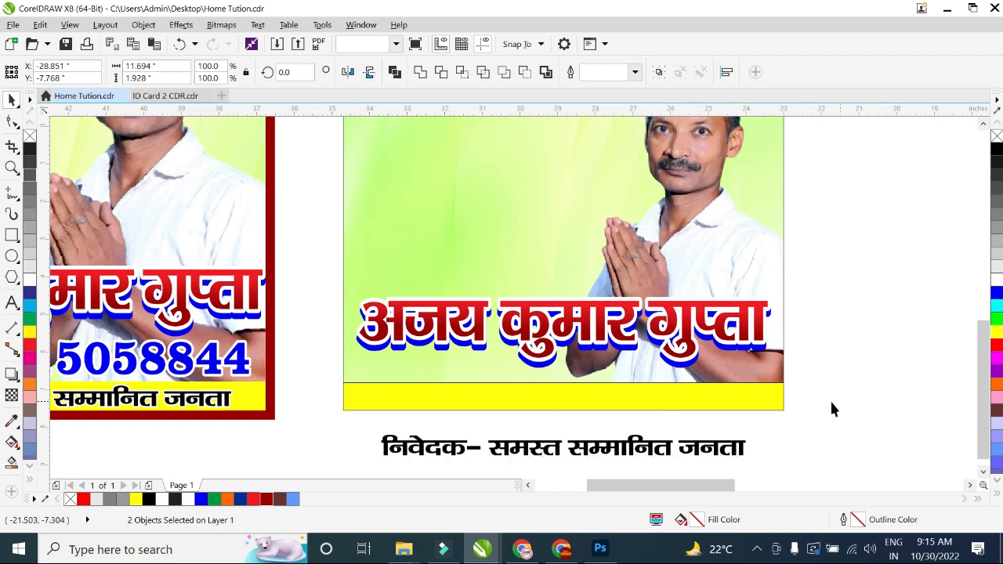
# Move the copied निवेदक line up onto the yellow footer strip and centre it within the strip's height.
pyautogui.click(725, 445)
pyautogui.moveTo(709, 449); pyautogui.dragTo(705, 401)
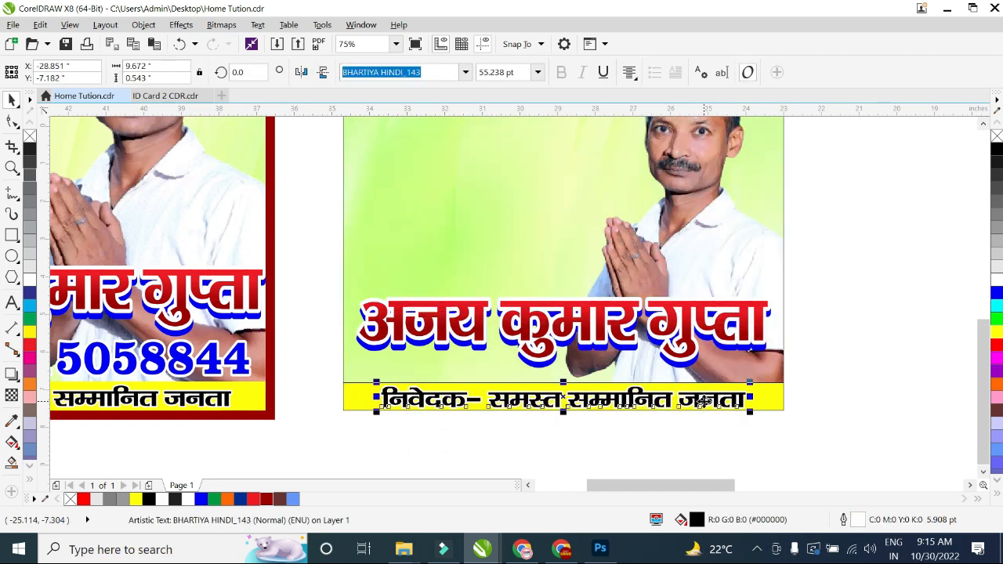
pyautogui.keyDown('shift'); pyautogui.click(773, 401); pyautogui.keyUp('shift')
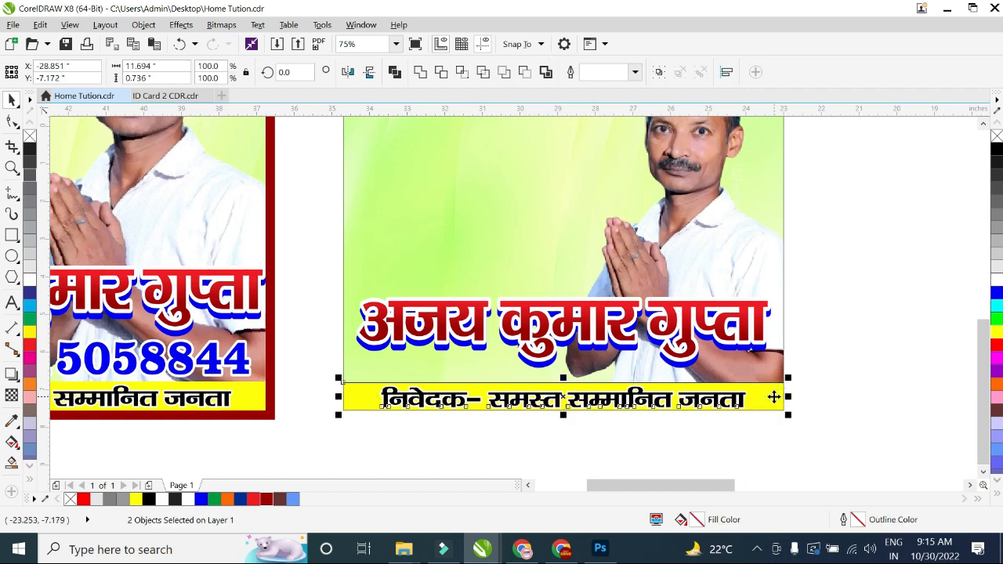
pyautogui.click(872, 395)
# Raise the shadowed candidate name slightly and move the original poster's mobile number line beneath it, filled black.
pyautogui.moveTo(854, 248); pyautogui.dragTo(332, 375)
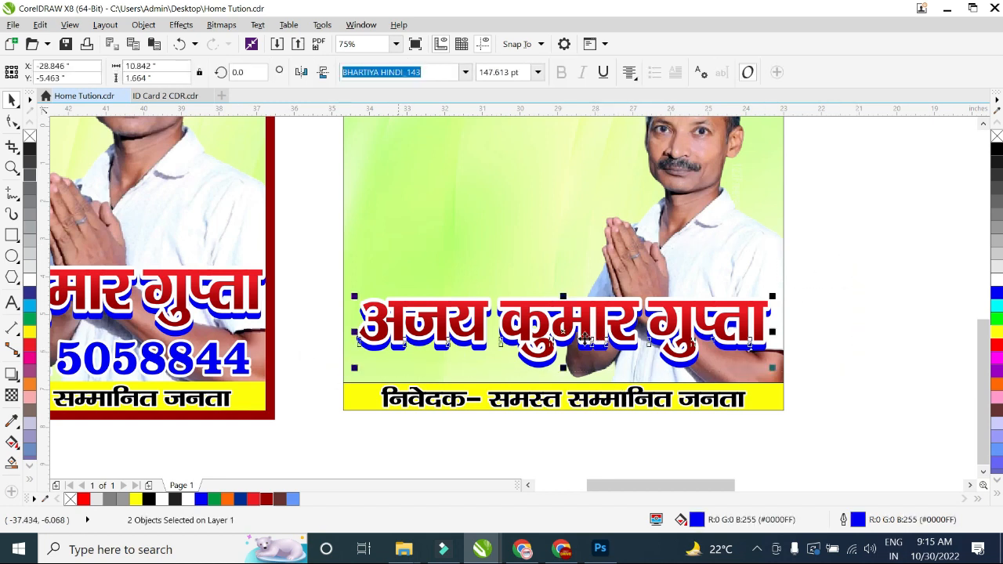
pyautogui.moveTo(669, 307); pyautogui.dragTo(669, 288)
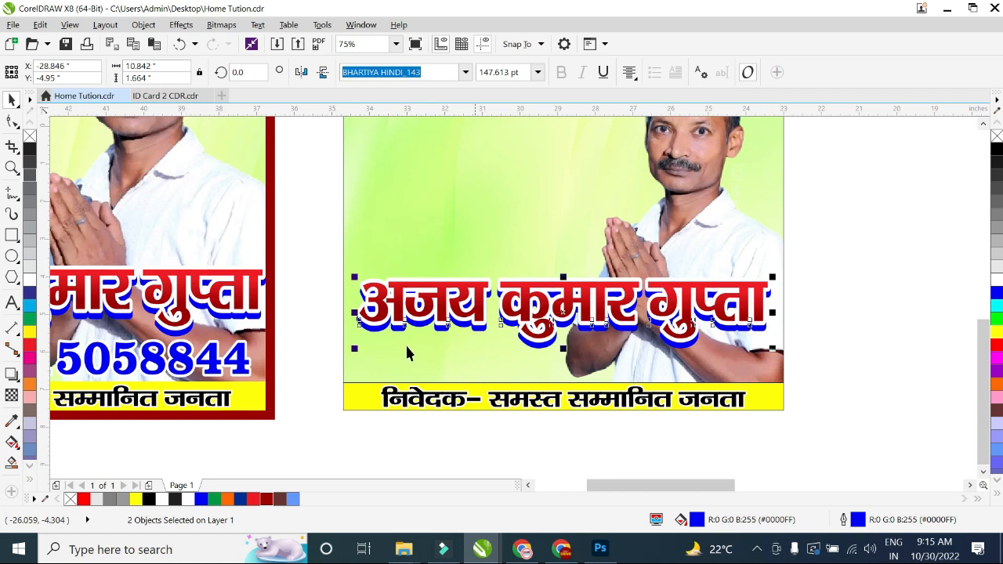
pyautogui.moveTo(241, 368); pyautogui.dragTo(754, 365)
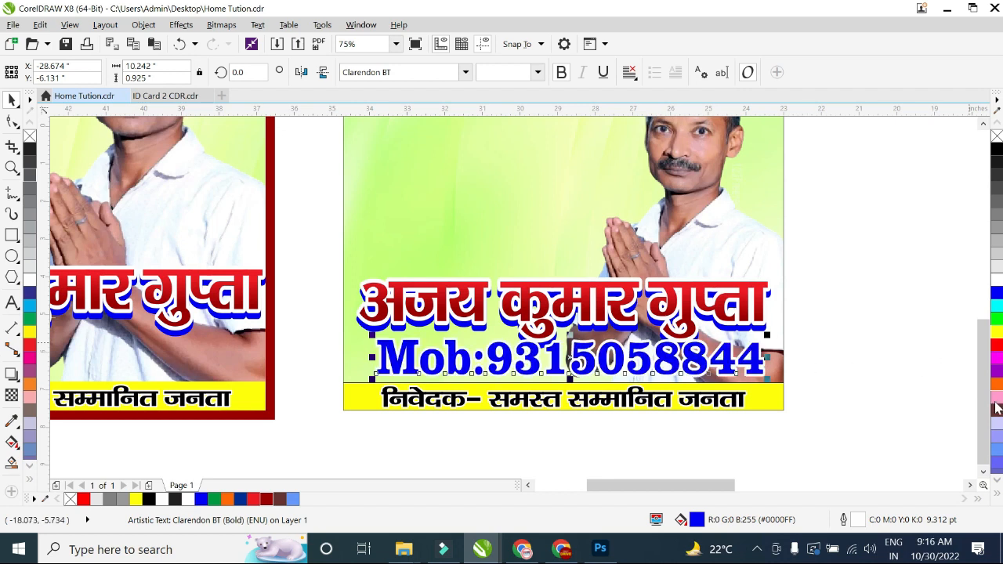
pyautogui.click(996, 151)
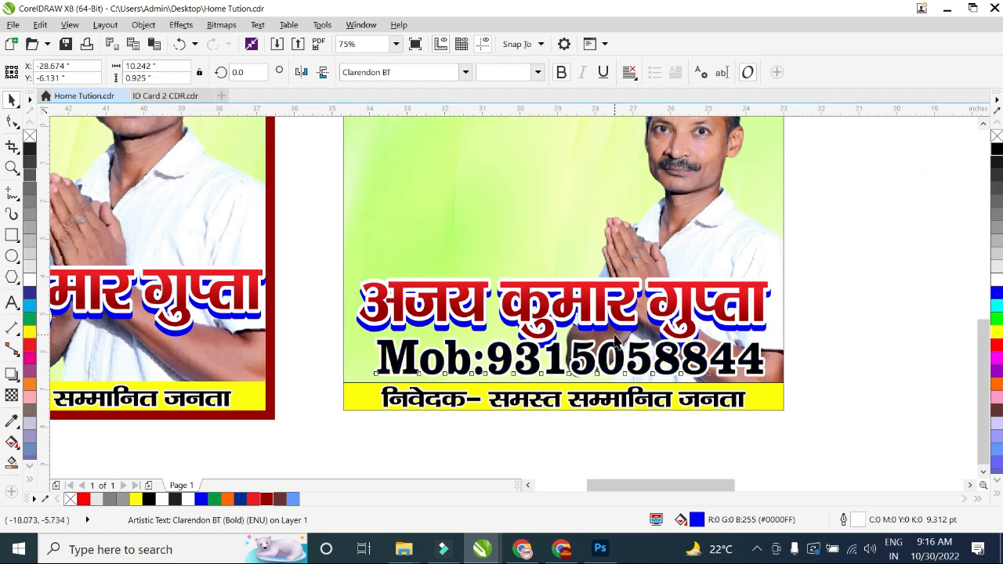
# Copy the orange पद हेतु badge and the three-line red candidate description from the original poster to below the new सभासद heading.
pyautogui.scroll(-2, 595, 361)
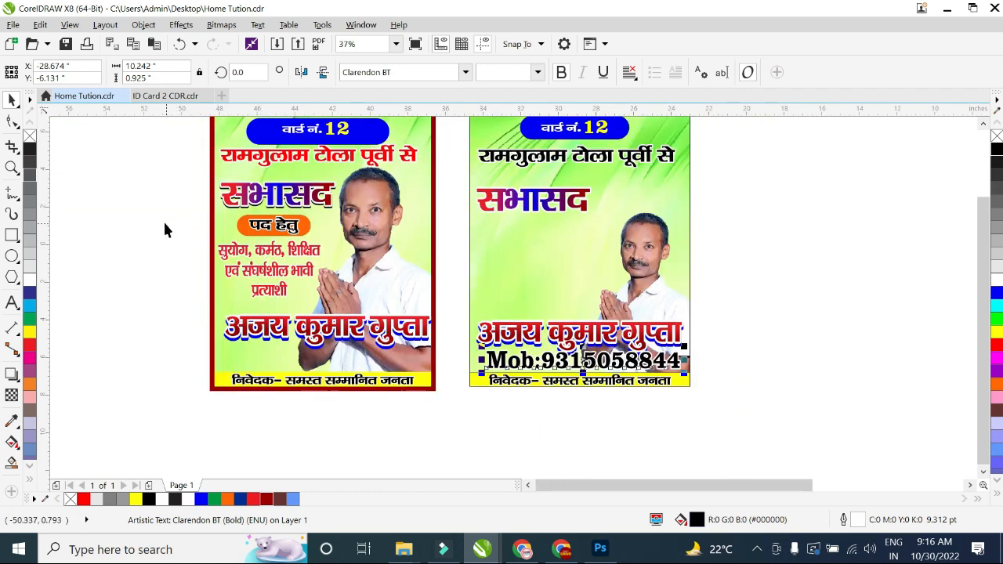
pyautogui.moveTo(157, 207); pyautogui.dragTo(337, 309)
pyautogui.moveTo(273, 226); pyautogui.dragTo(534, 234)
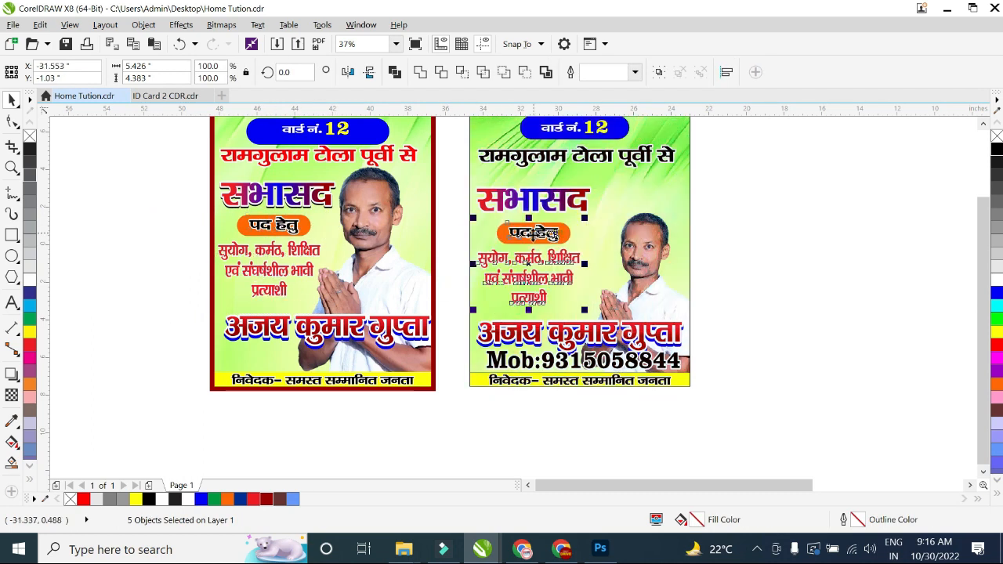
pyautogui.scroll(2, 533, 234)
pyautogui.click(570, 233)
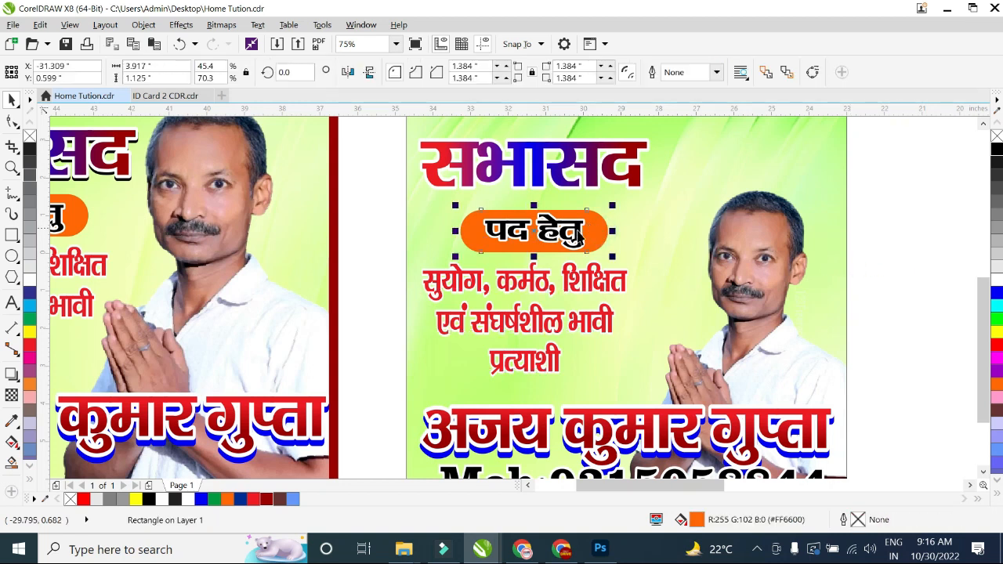
pyautogui.scroll(-2, 577, 255)
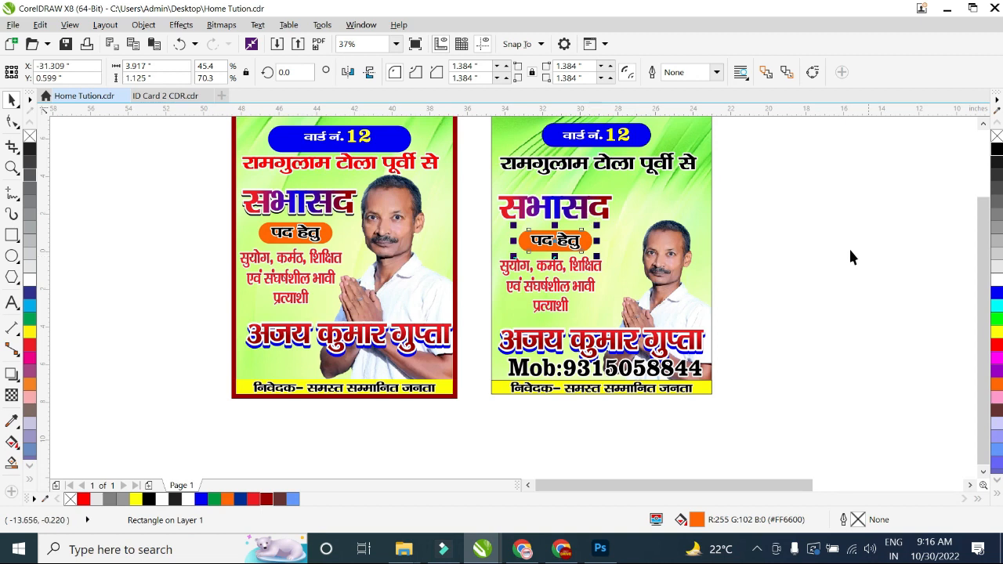
pyautogui.click(789, 241)
# Enlarge the candidate photo inside the new poster's PowerClip background to about 8.93 by 12.76 inches.
pyautogui.scroll(2, 979, 354)
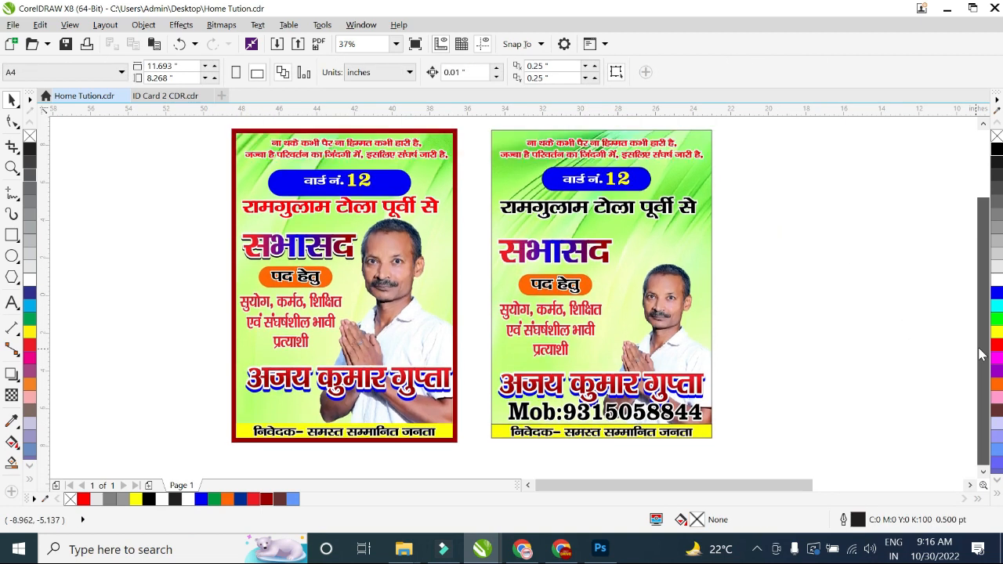
pyautogui.click(664, 321)
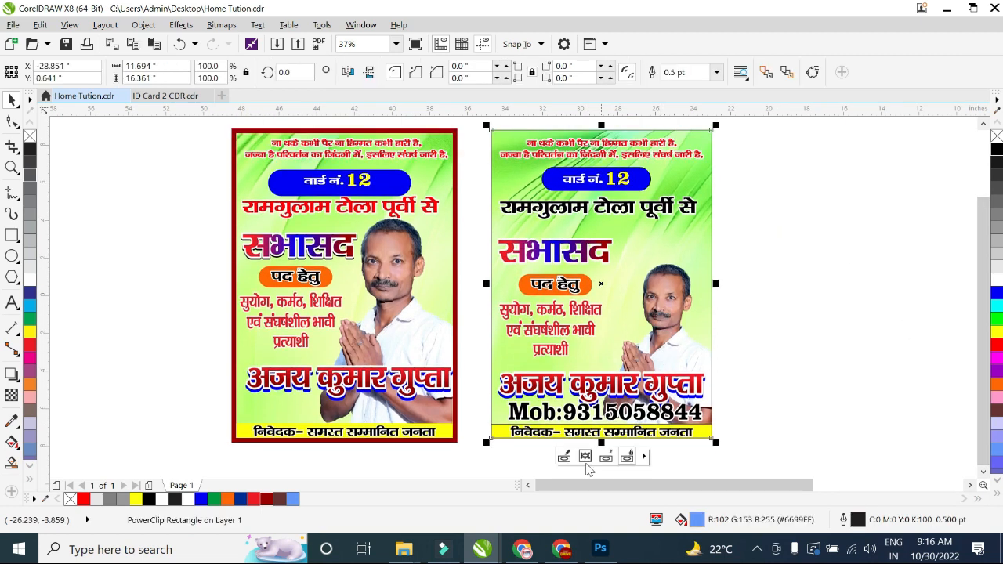
pyautogui.click(563, 456)
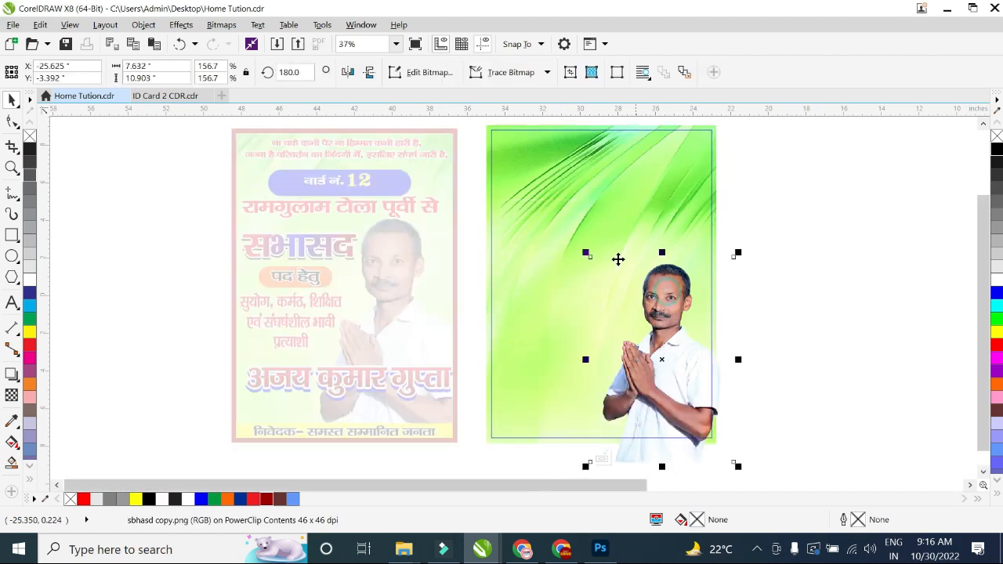
pyautogui.moveTo(580, 251); pyautogui.dragTo(557, 214)
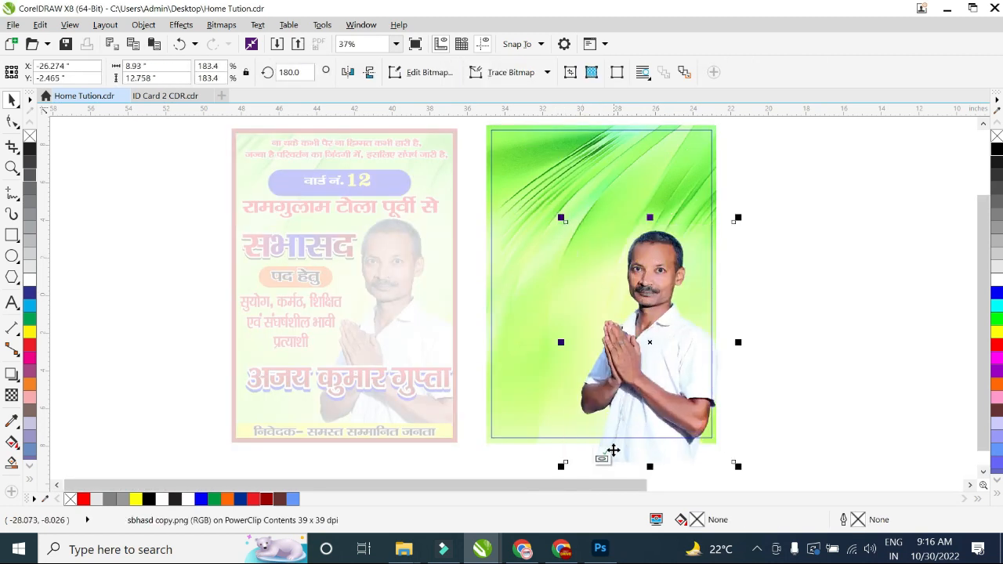
pyautogui.click(602, 460)
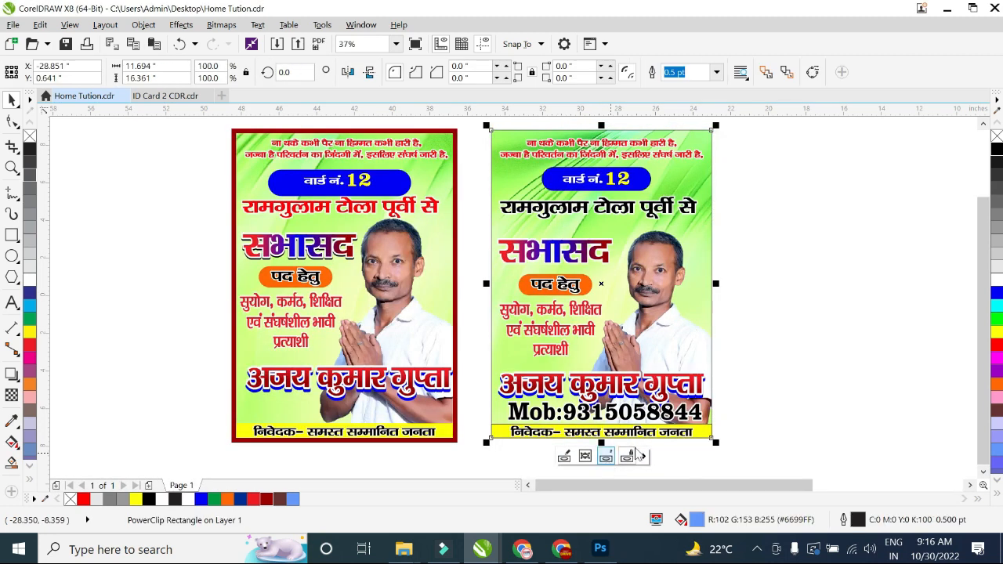
pyautogui.click(795, 372)
# Enlarge the new poster's gradient सभासद heading to about 6.63 by 1.38 inches, filling the space beside the candidate's head.
pyautogui.scroll(1, 983, 314)
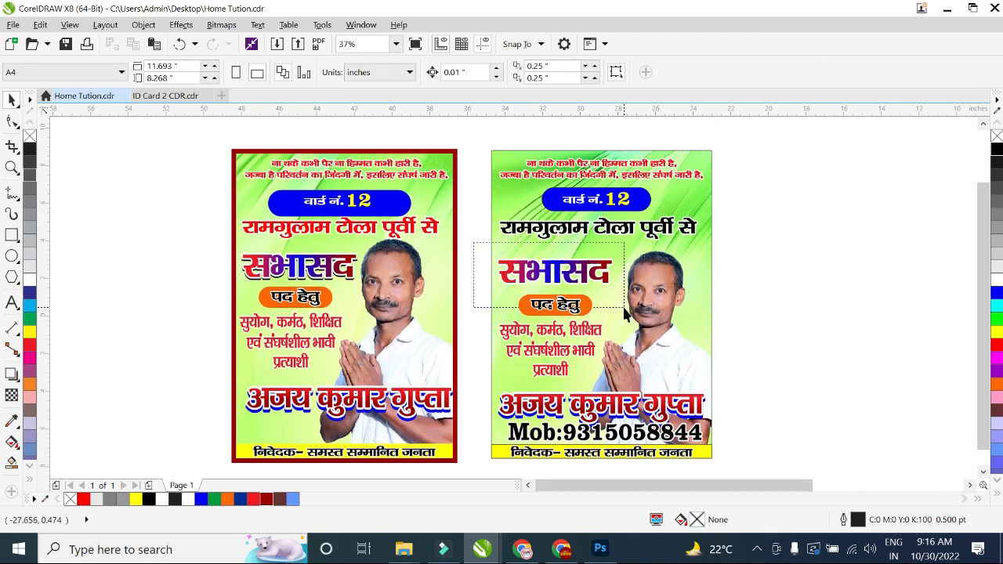
pyautogui.click(583, 278)
pyautogui.scroll(2, 583, 278)
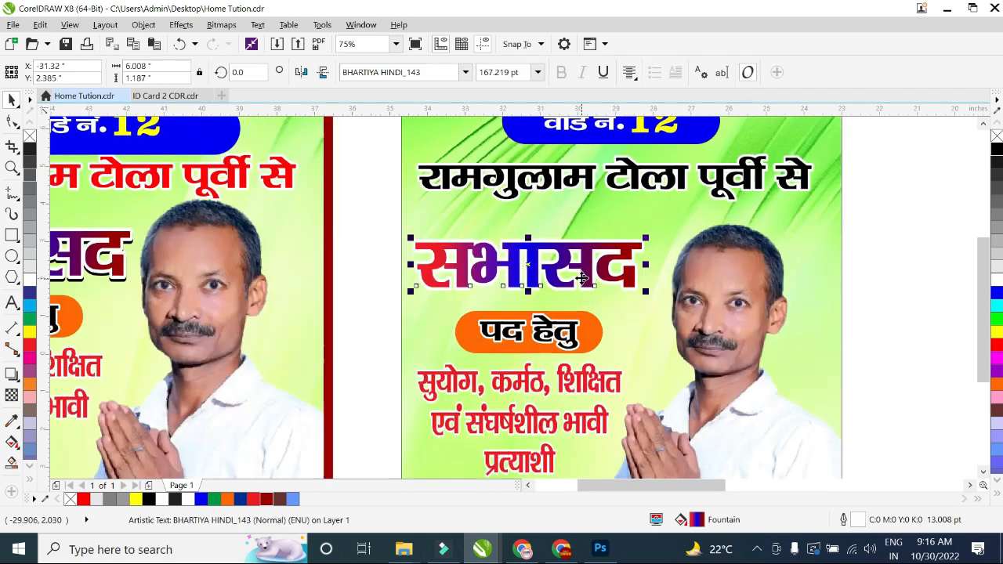
pyautogui.moveTo(647, 264); pyautogui.dragTo(660, 264)
pyautogui.moveTo(573, 259); pyautogui.dragTo(580, 257)
pyautogui.moveTo(536, 232); pyautogui.dragTo(537, 224)
pyautogui.scroll(-2, 607, 262)
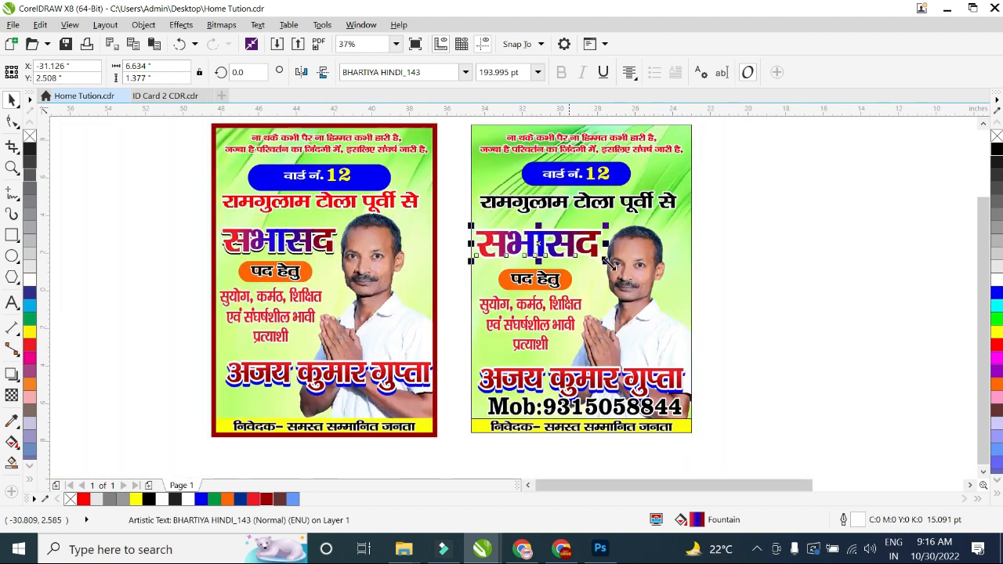
pyautogui.click(744, 261)
# Duplicate the new poster's सभासद heading and give the copy behind the gradient one a black fill and black outline.
pyautogui.scroll(4, 317, 263)
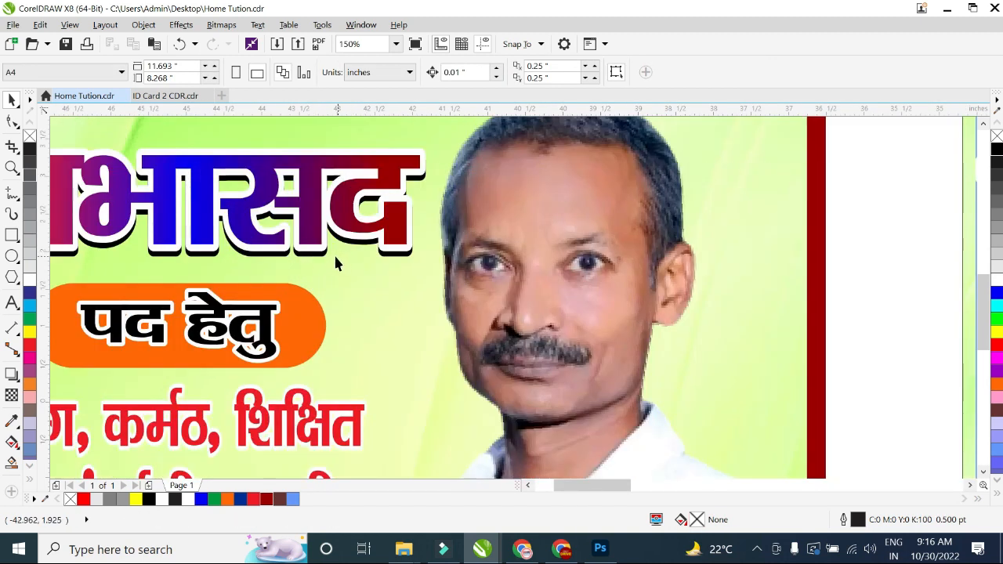
pyautogui.scroll(-2, 311, 255)
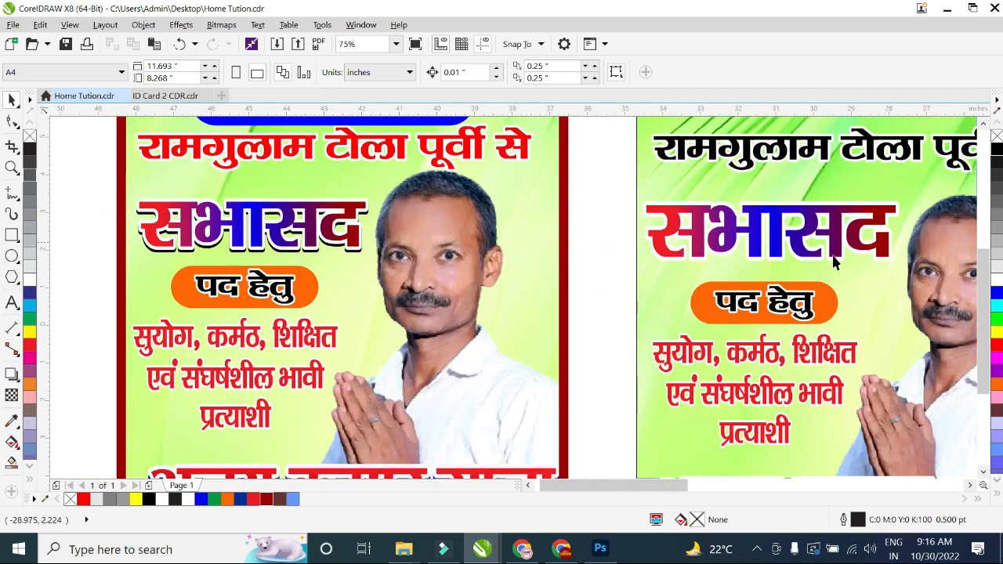
pyautogui.moveTo(650, 486); pyautogui.dragTo(694, 488)
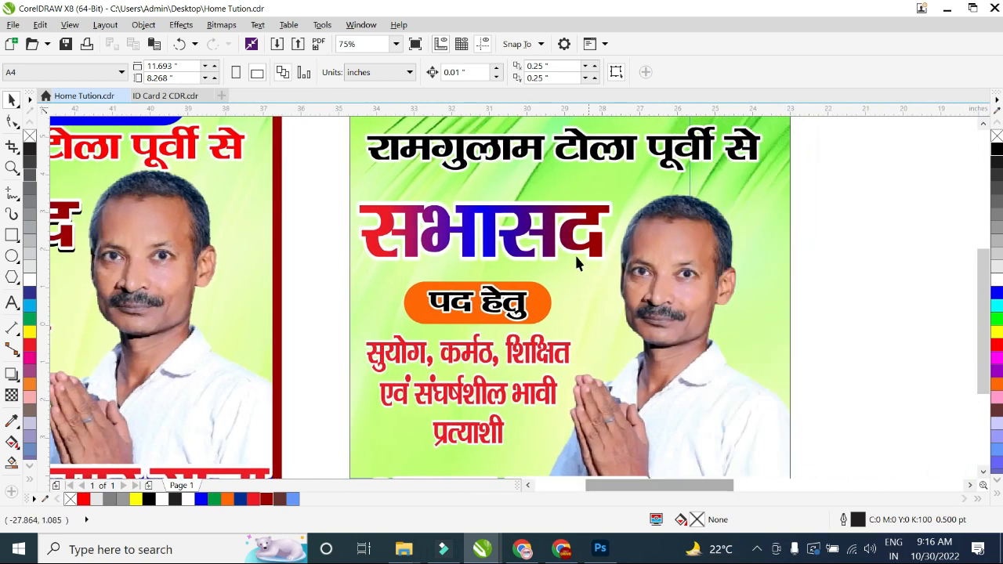
pyautogui.click(546, 223)
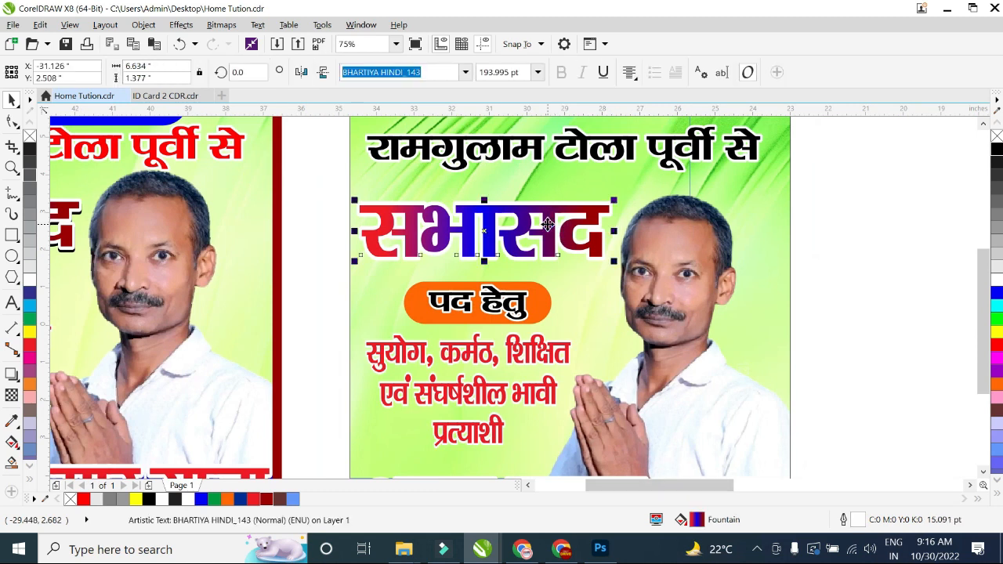
pyautogui.moveTo(547, 224); pyautogui.dragTo(547, 198)
pyautogui.hotkey('ctrl', 'z')
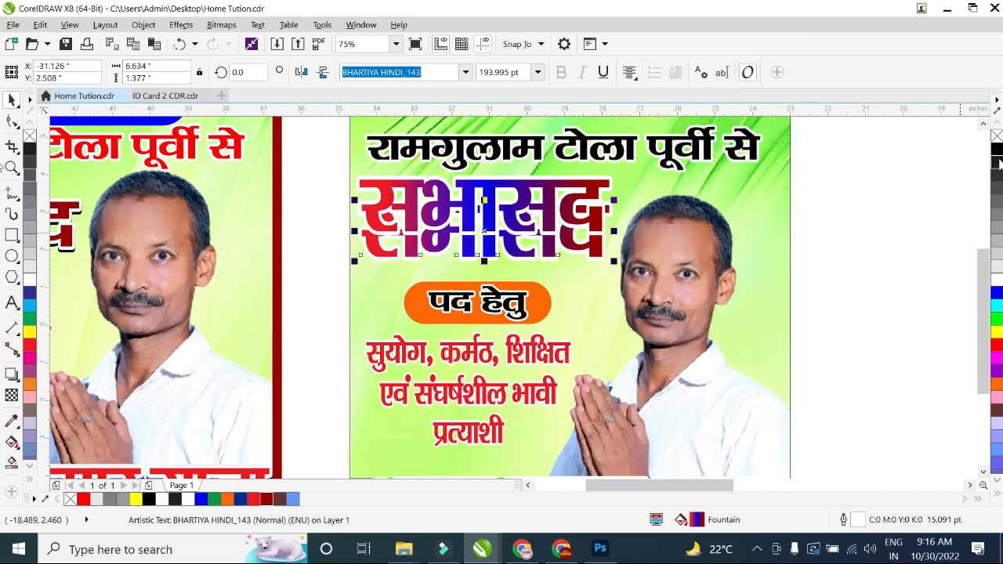
pyautogui.click(997, 149)
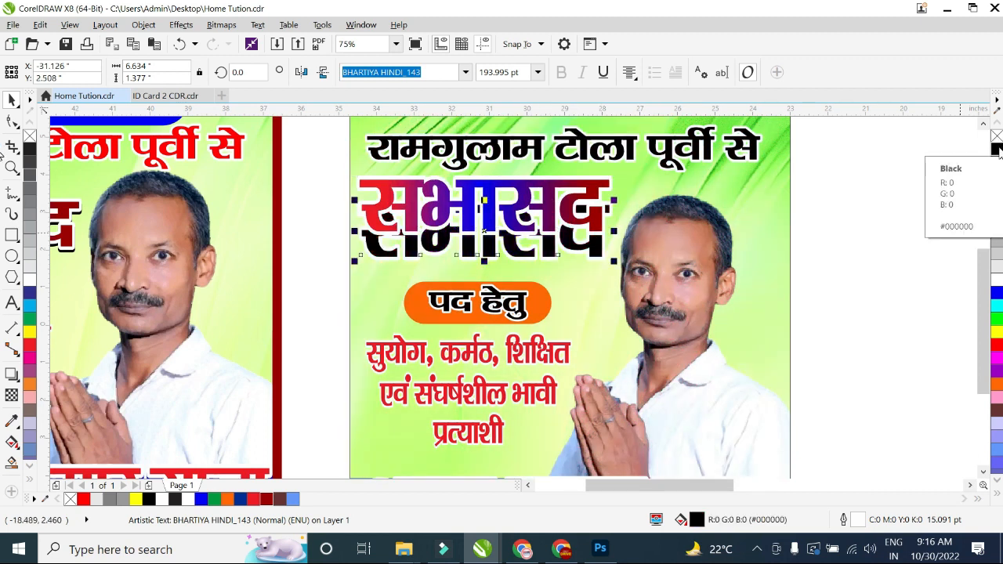
pyautogui.rightClick(998, 149)
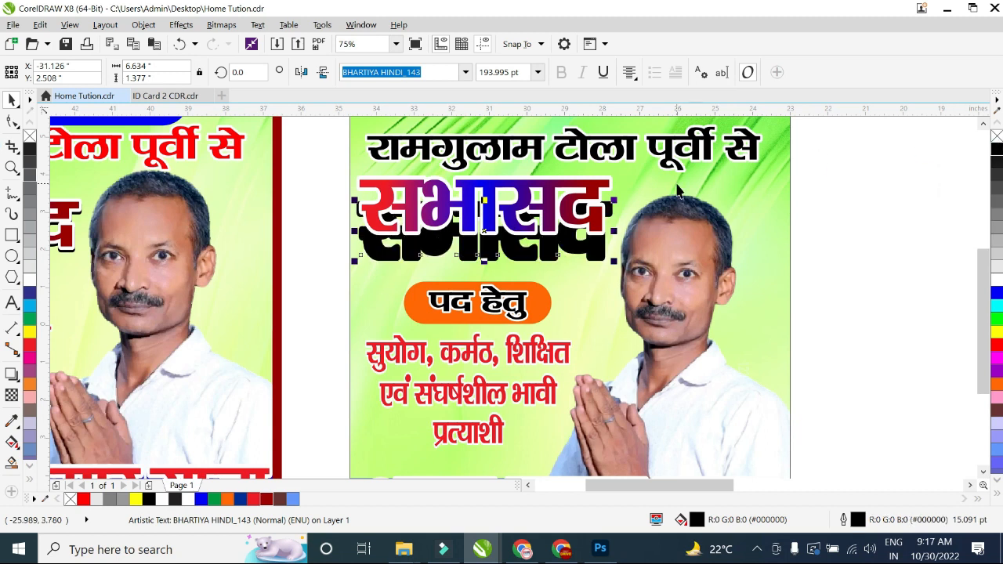
# Move the gradient सभासद heading down over its black copy, leaving a thin black shadow along the lower edge.
pyautogui.click(551, 195)
pyautogui.moveTo(551, 191); pyautogui.dragTo(553, 215)
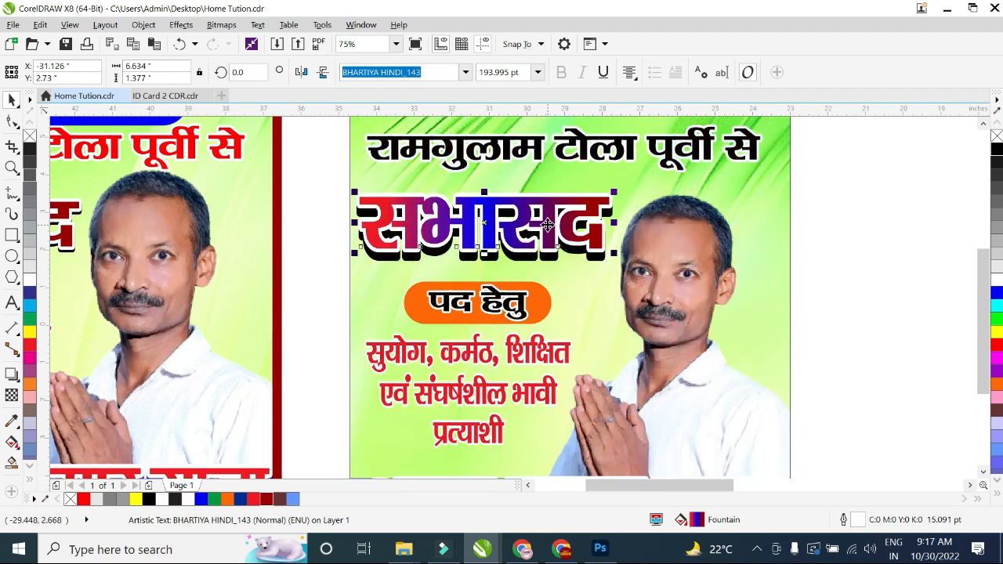
pyautogui.press('Down')
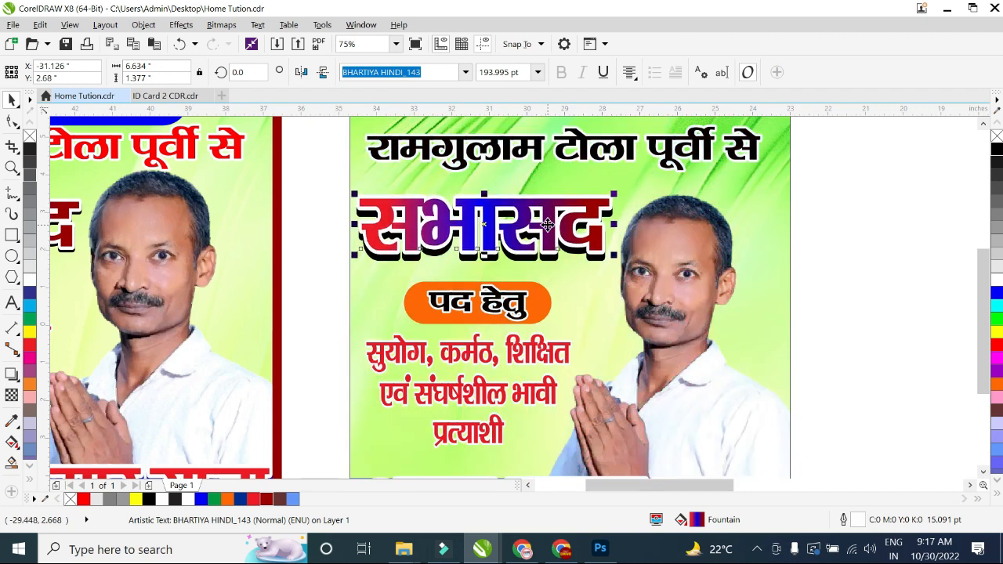
pyautogui.scroll(-2, 547, 225)
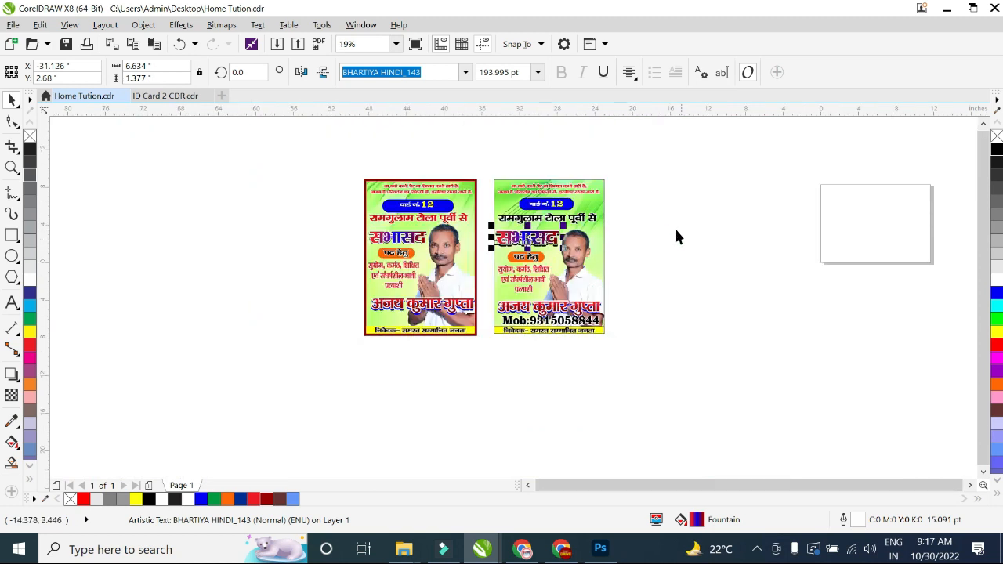
pyautogui.click(675, 233)
# Select all objects of the new poster and export them to the Desktop as a JPG named Sabhasad Holding 1.
pyautogui.scroll(1, 463, 296)
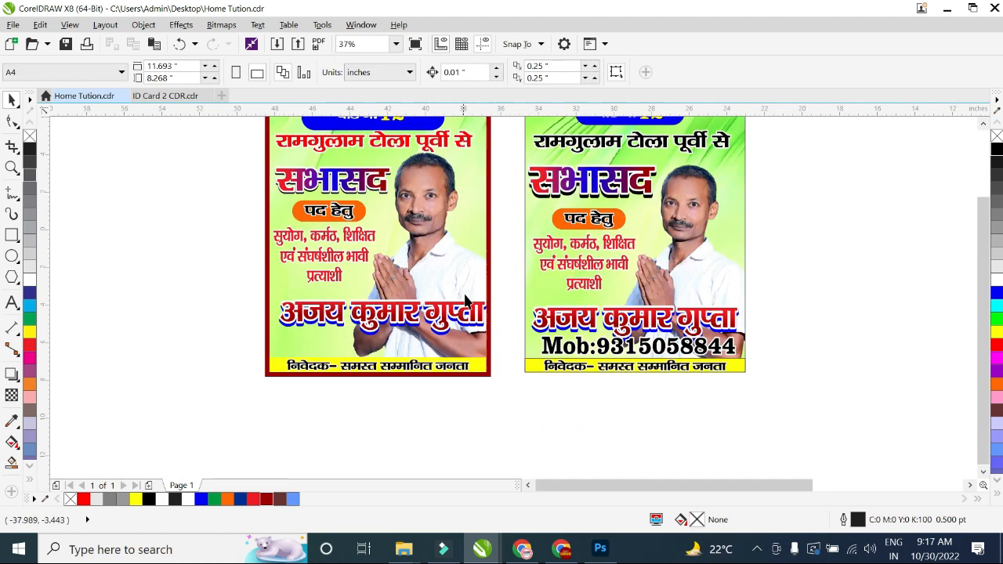
pyautogui.moveTo(982, 324); pyautogui.dragTo(954, 308)
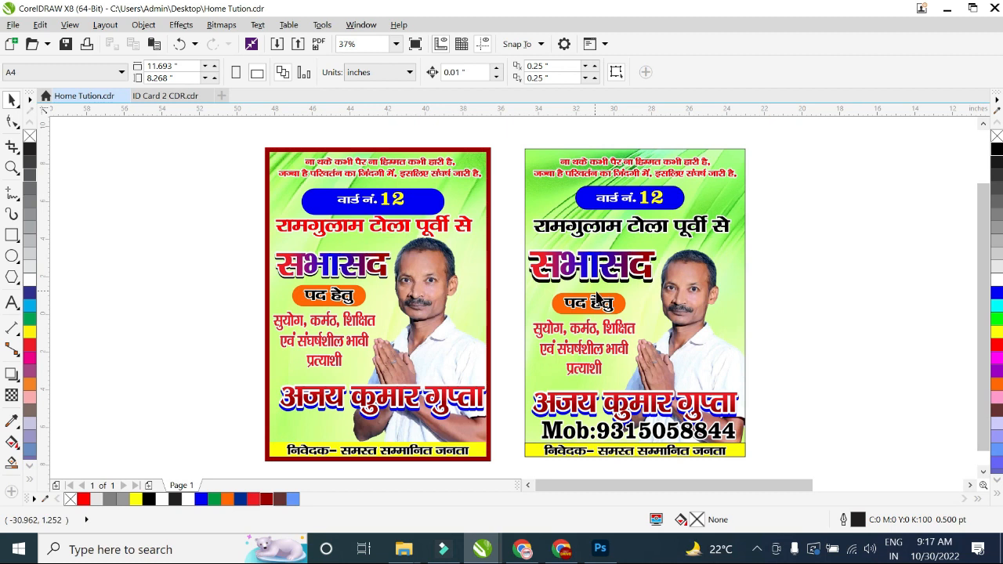
pyautogui.moveTo(823, 133); pyautogui.dragTo(508, 459)
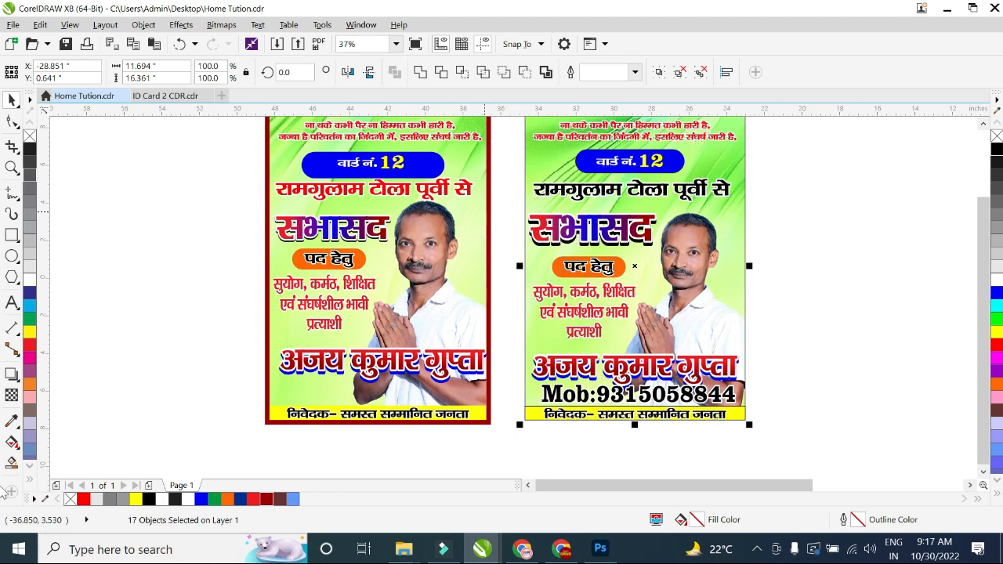
pyautogui.hotkey('ctrl', 'e')
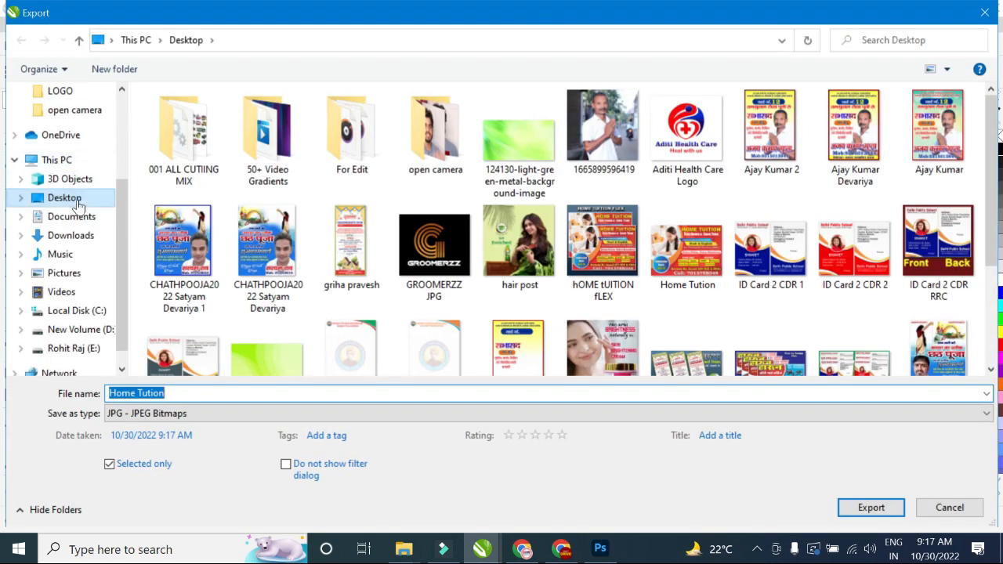
pyautogui.click(67, 200)
pyautogui.click(175, 392)
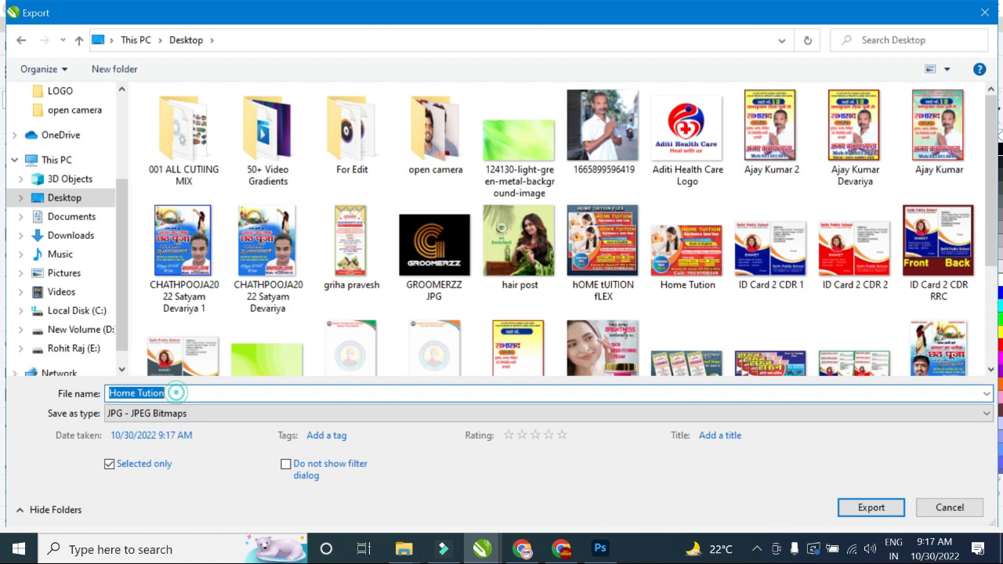
pyautogui.write('Sabh')
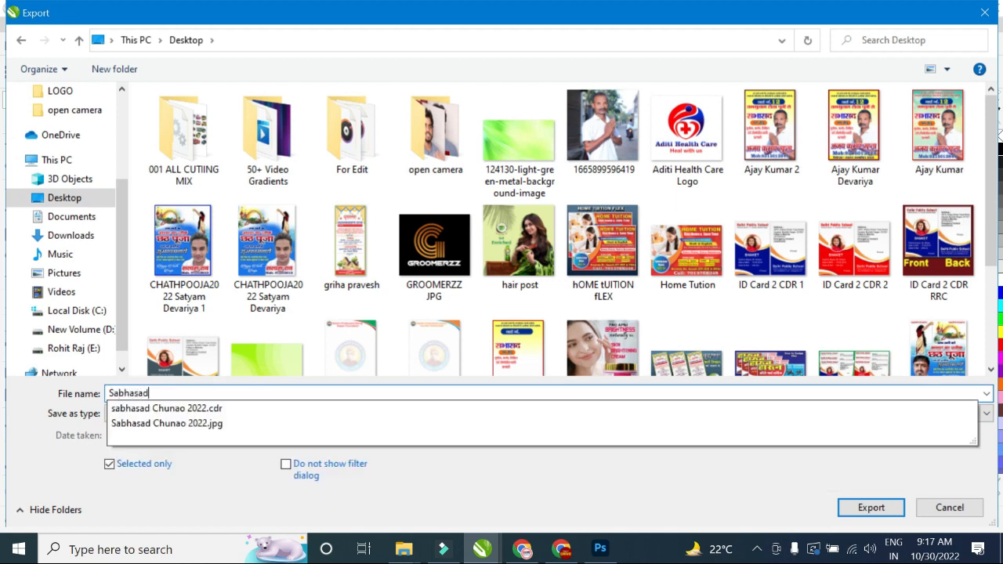
pyautogui.write('asad Holding 1')
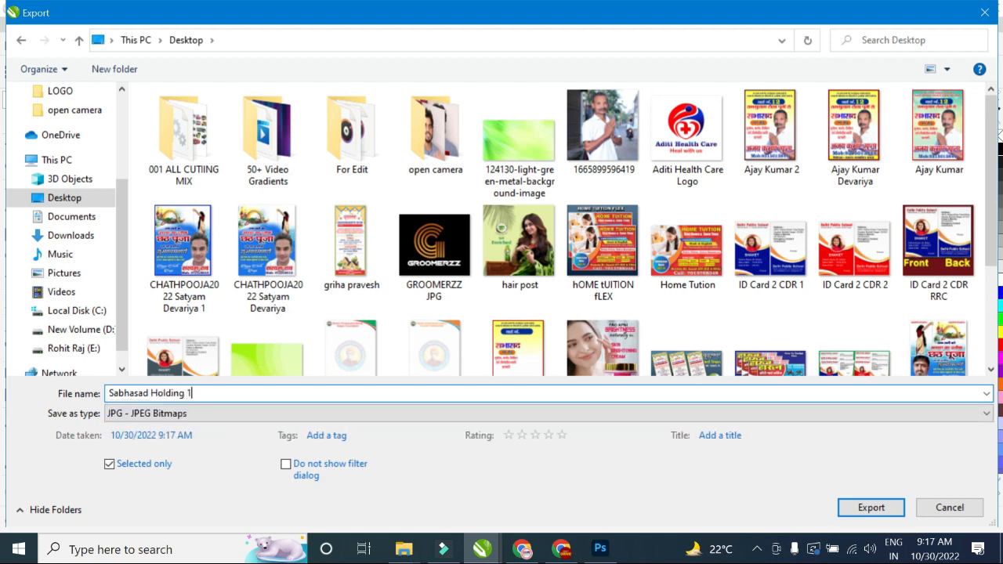
pyautogui.click(869, 508)
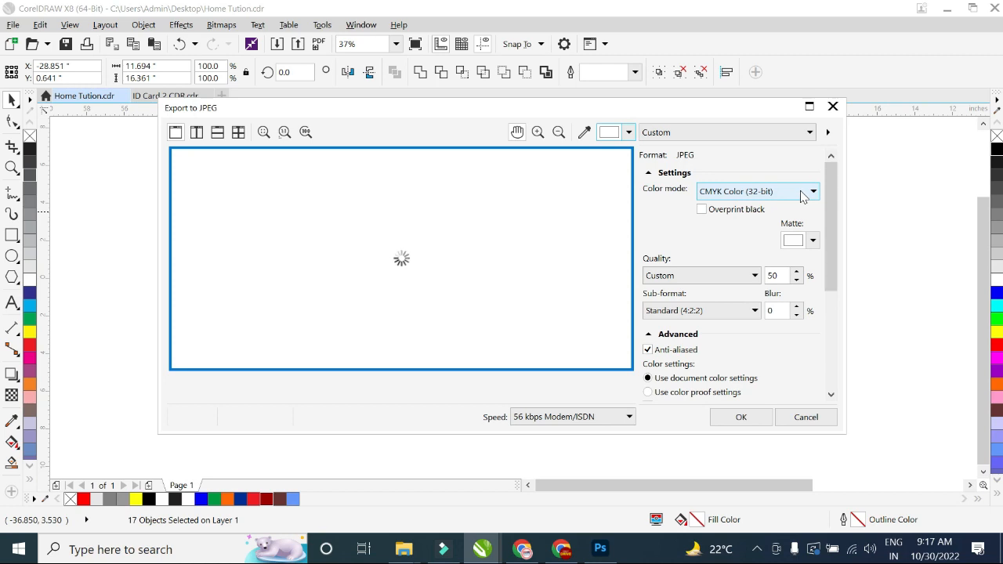
# Complete the JPEG export in RGB Color (24-bit) at 300 resolution, then close the exported image in the photo viewer.
pyautogui.click(814, 193)
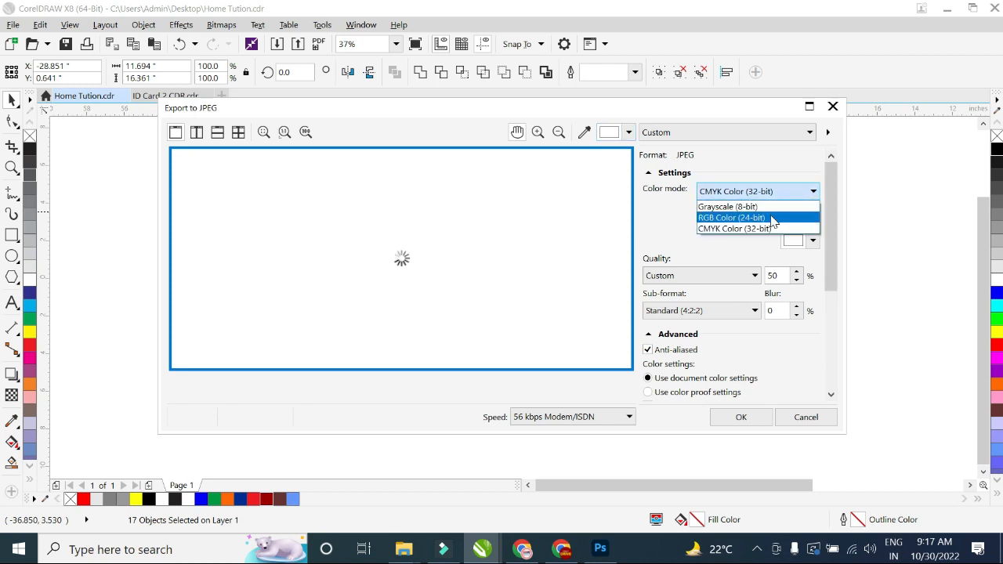
pyautogui.click(729, 218)
pyautogui.moveTo(830, 241); pyautogui.dragTo(831, 364)
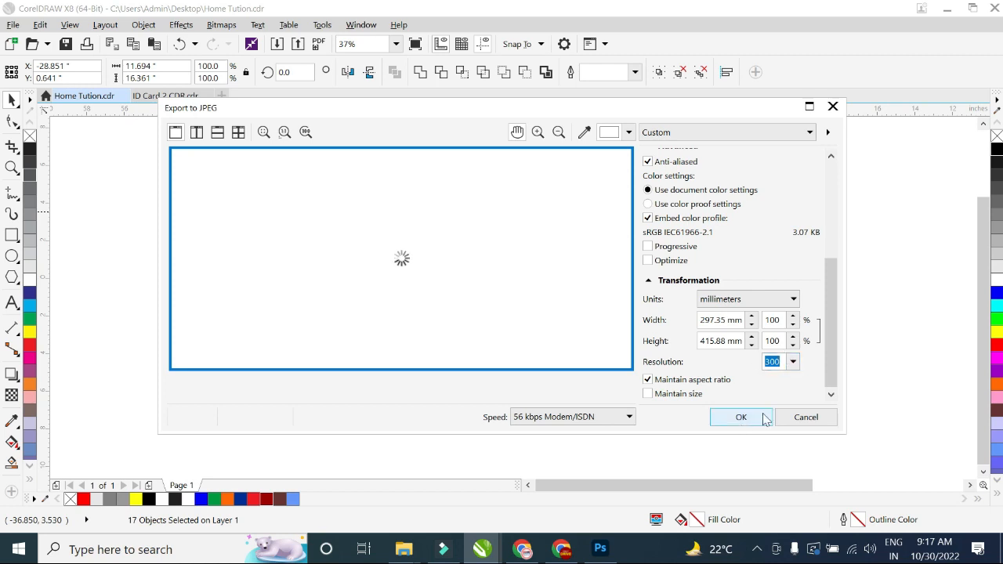
pyautogui.doubleClick(779, 361)
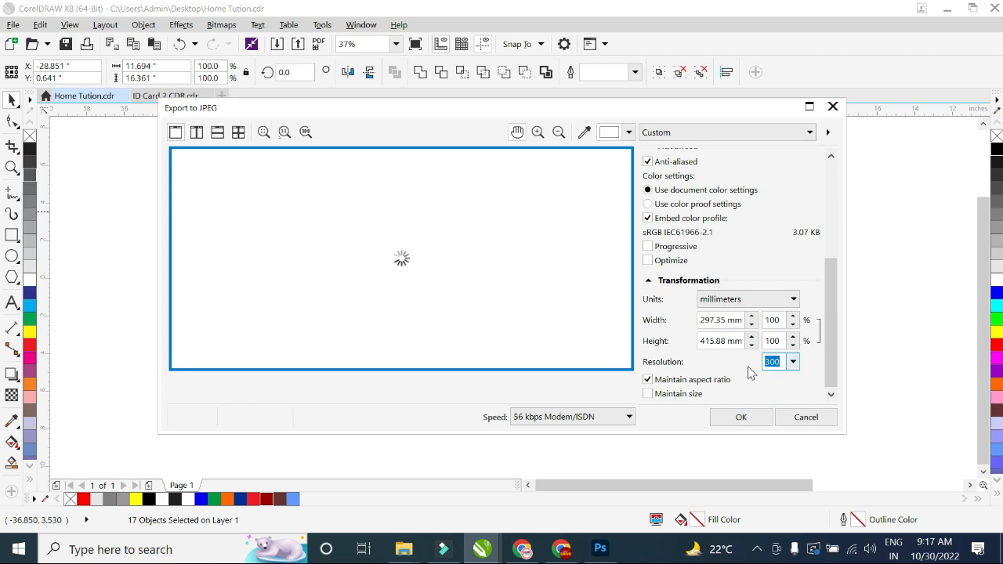
pyautogui.click(741, 417)
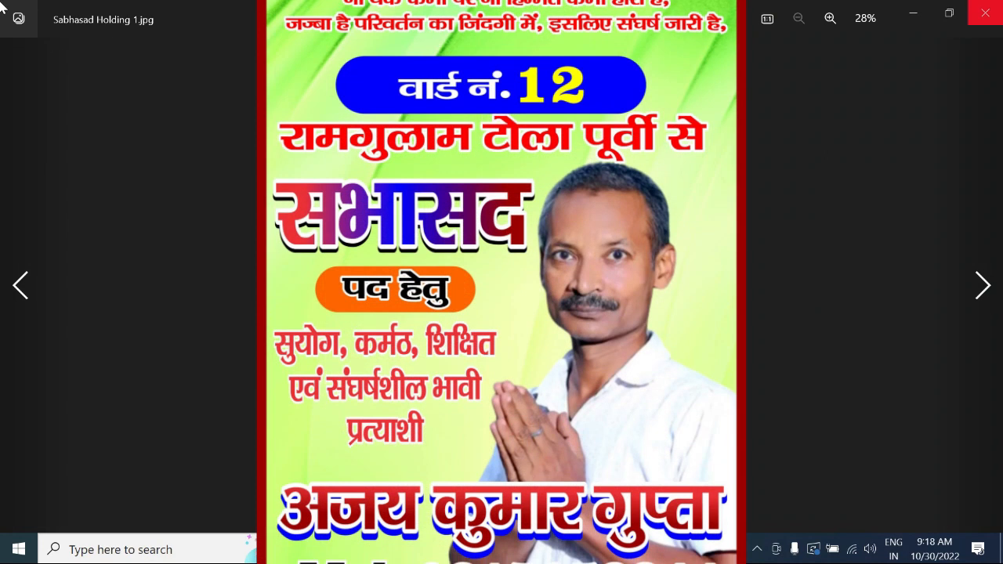
pyautogui.click(989, 12)
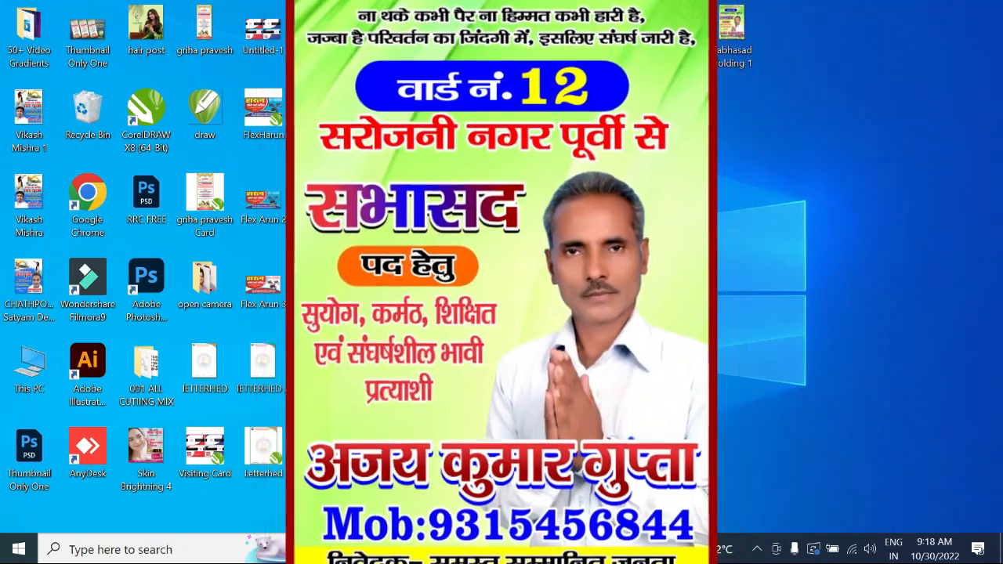